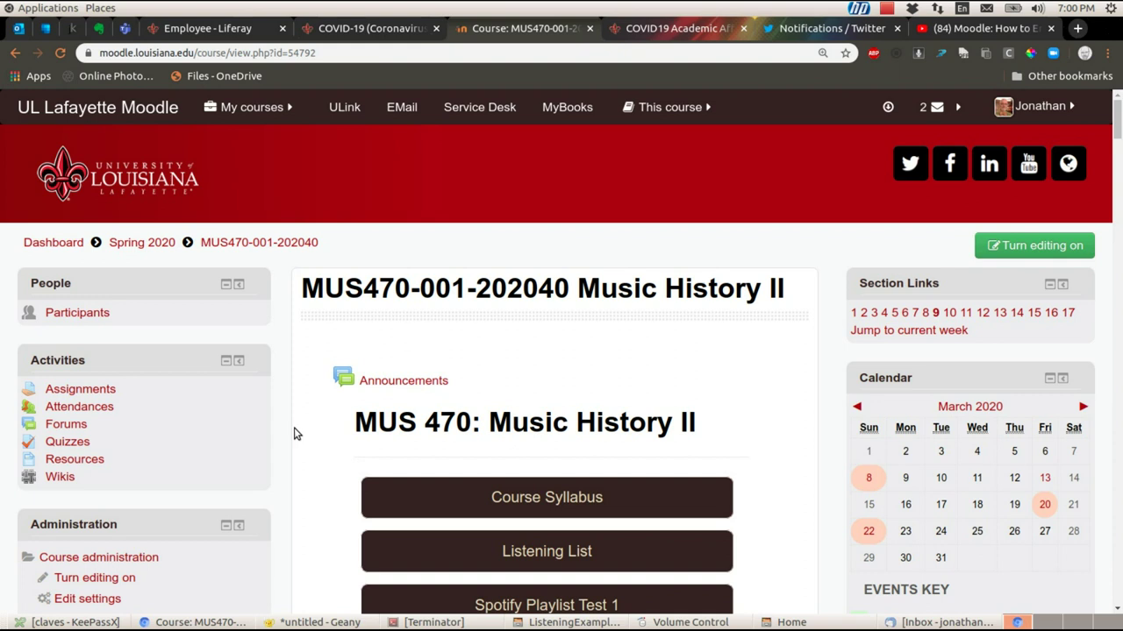
Step: Open the 7-01 Piano Concerto In E-Flat Major MP3 from ListeningExampleDemo with Audacity
scroll(294, 433, down, 2)
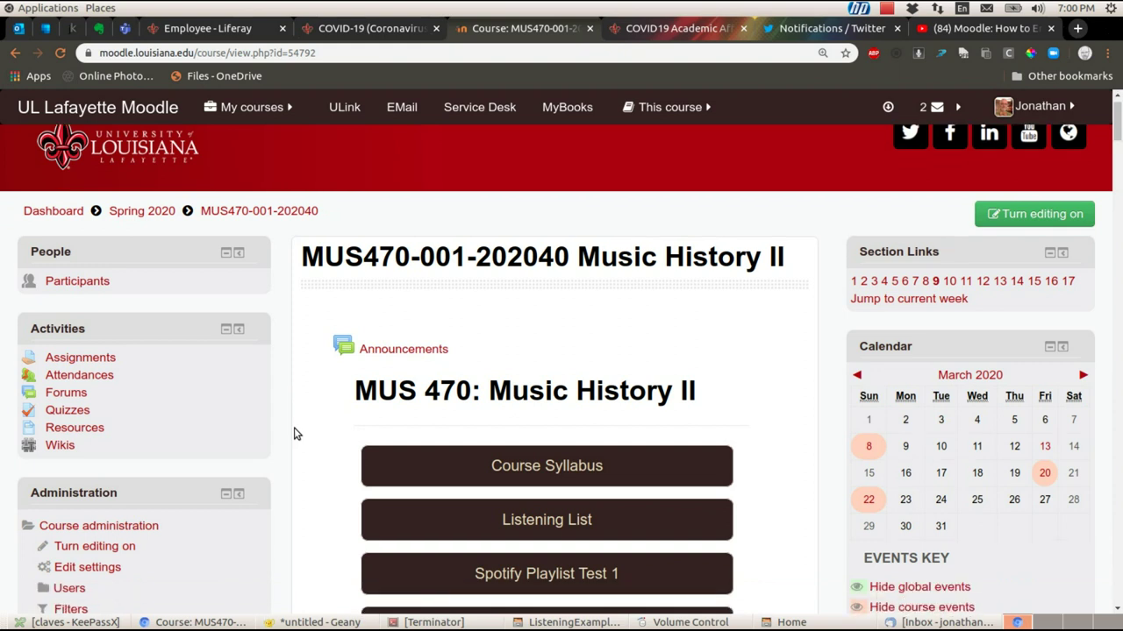
scroll(295, 433, up, 2)
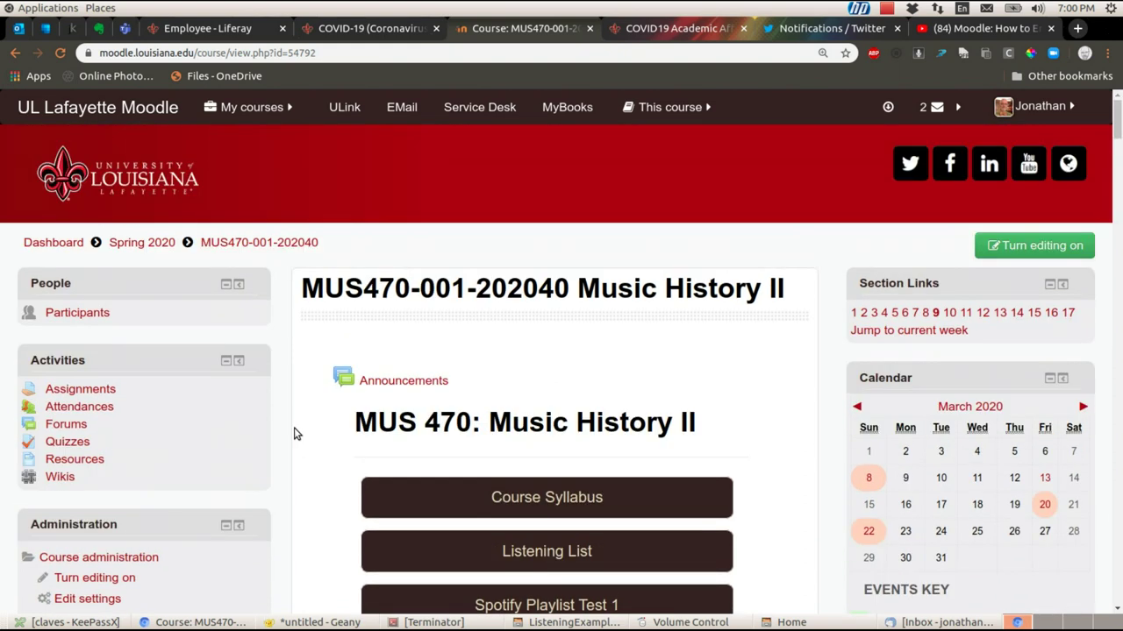
click(569, 623)
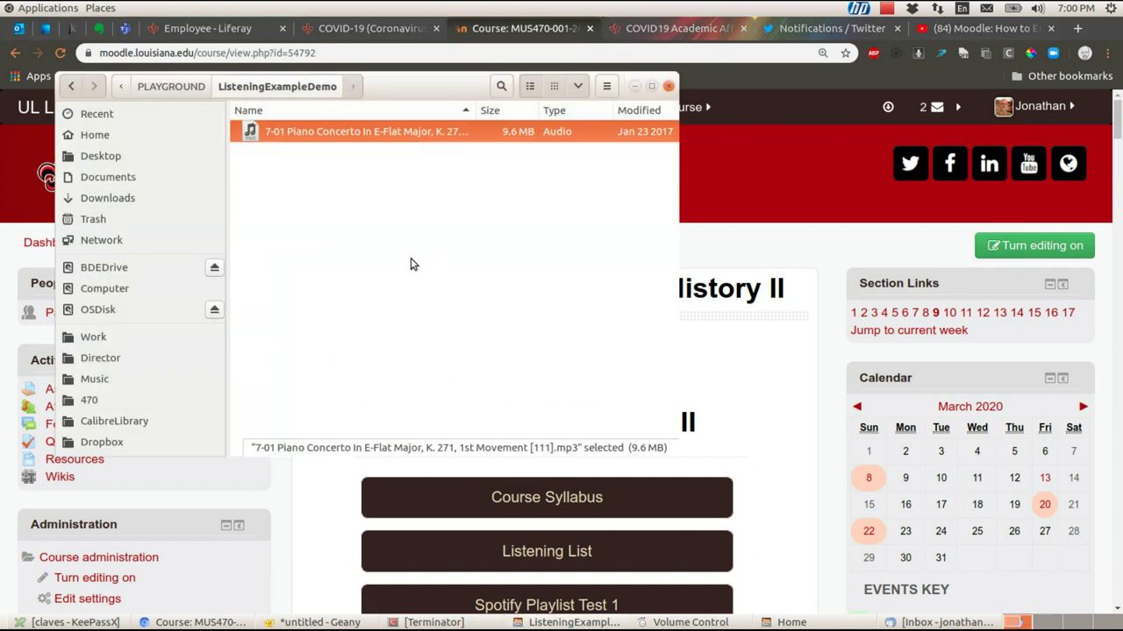
click(412, 264)
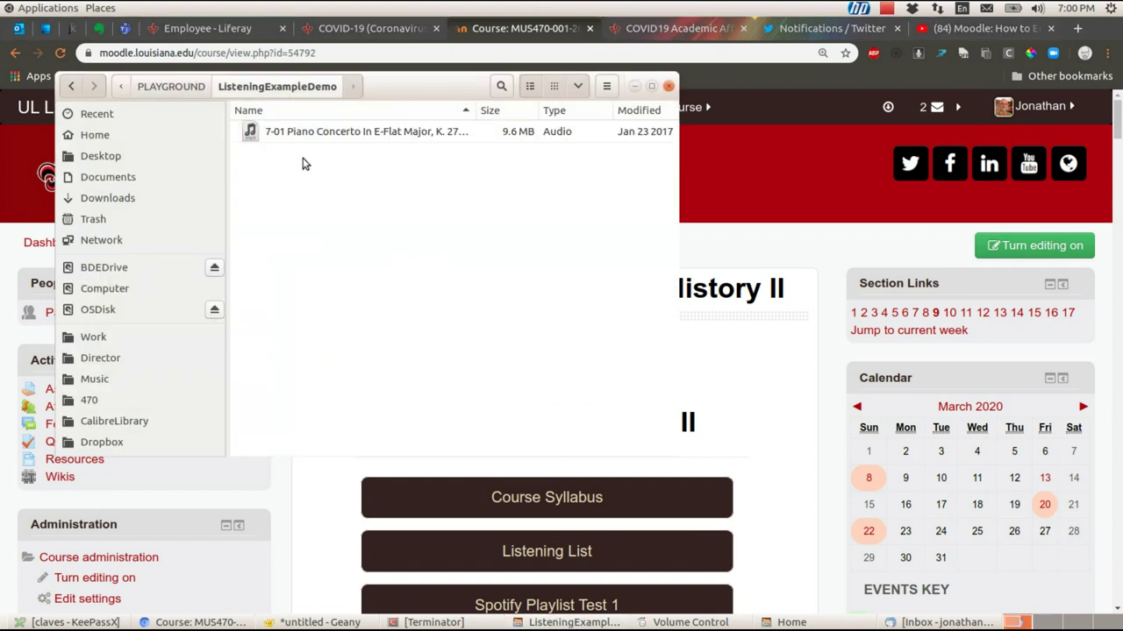
click(344, 136)
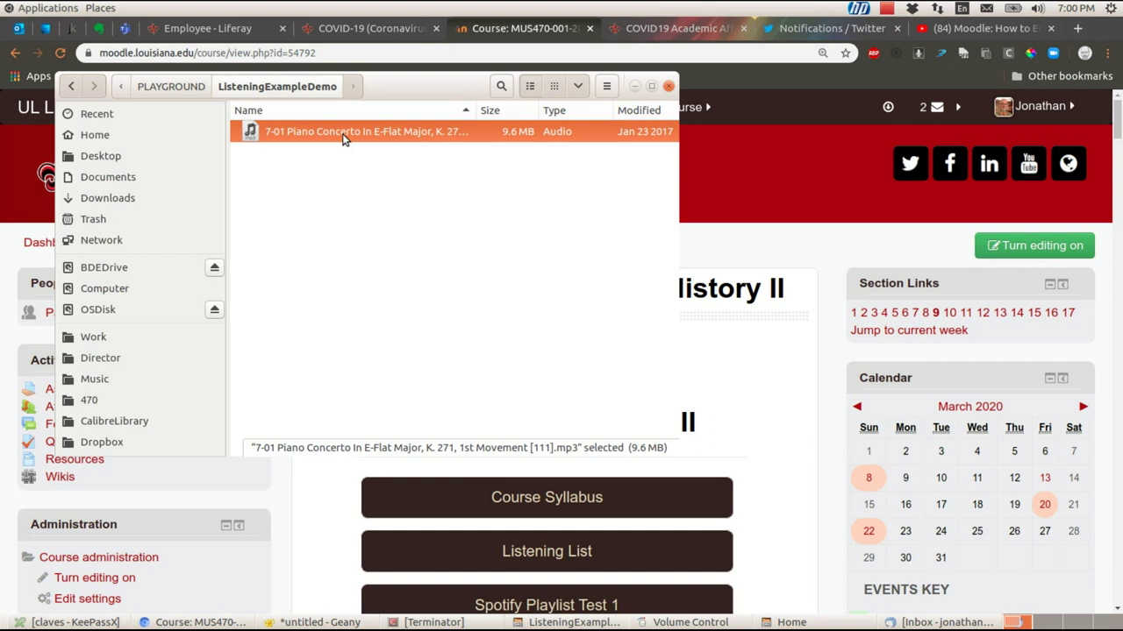
right_click(344, 139)
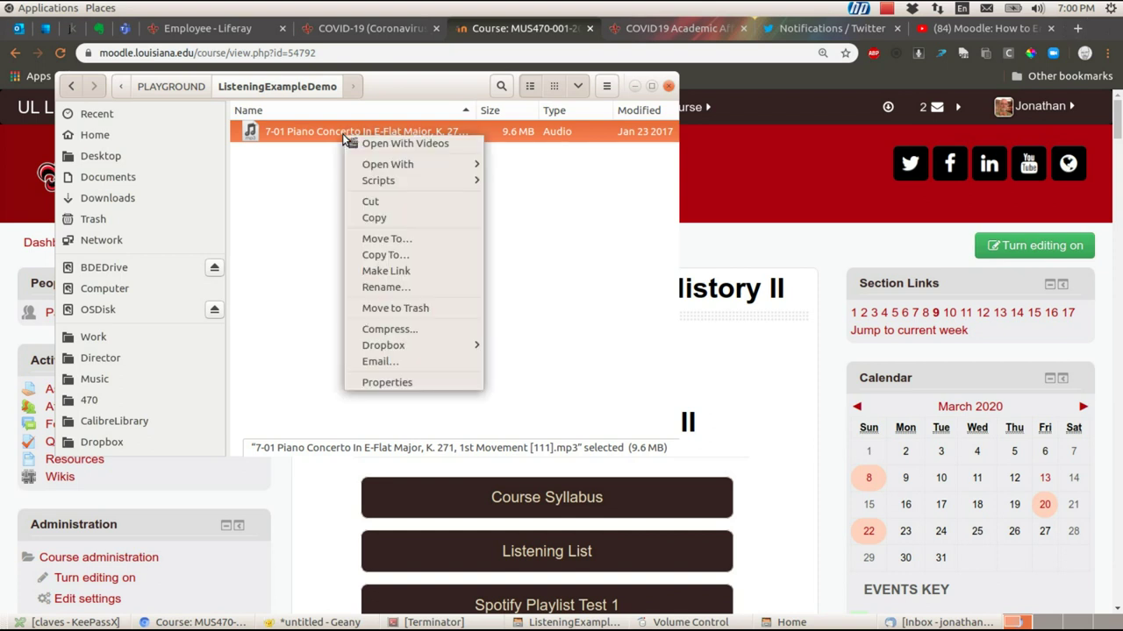
mouse_move(471, 166)
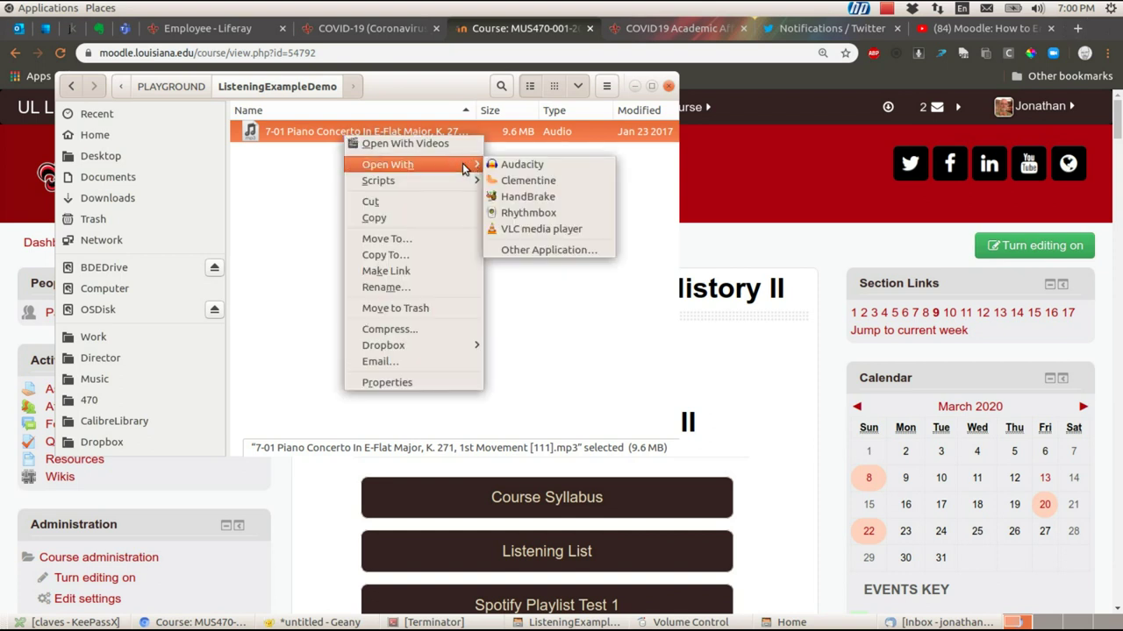
Step: Load the concerto in Audacity and audition it from about 1:19
click(498, 165)
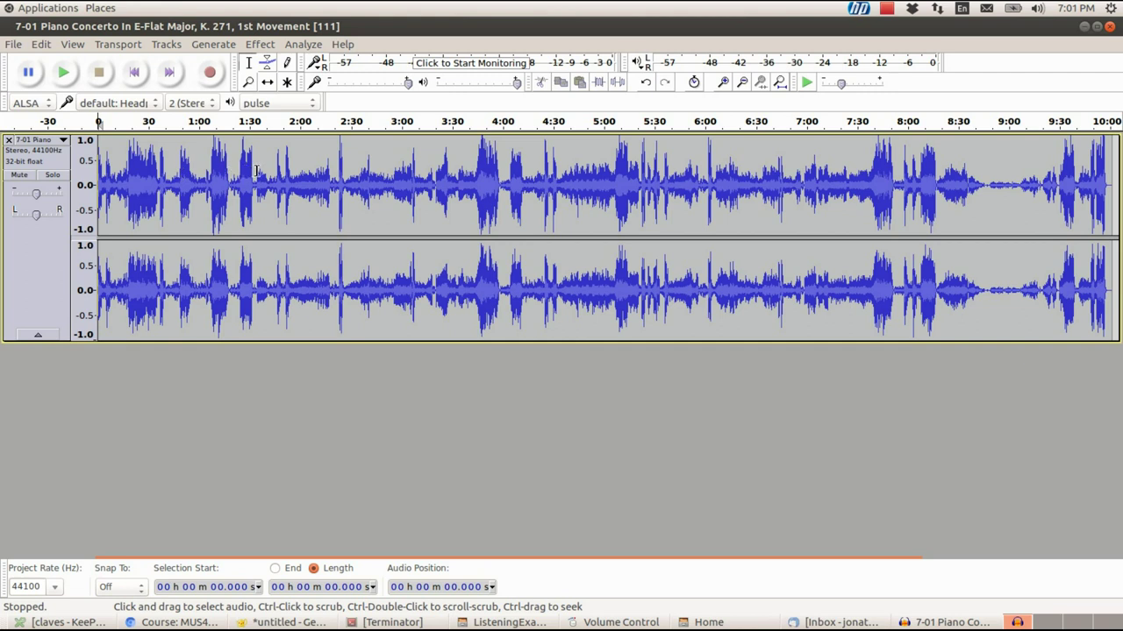
click(232, 173)
key(space)
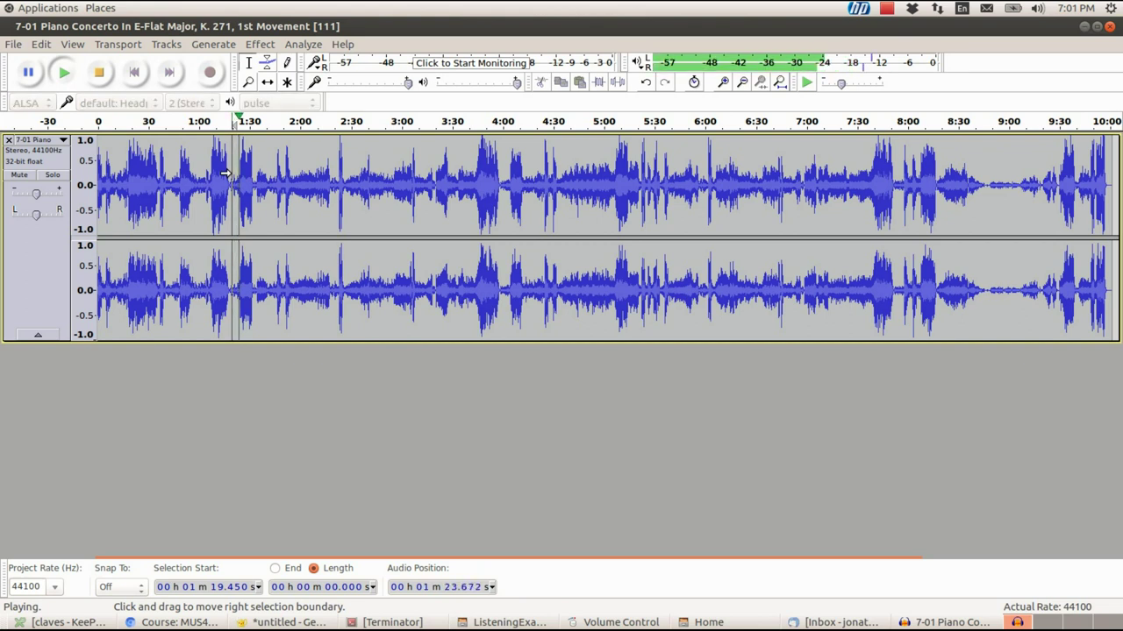
key(XF86AudioRaiseVolume)
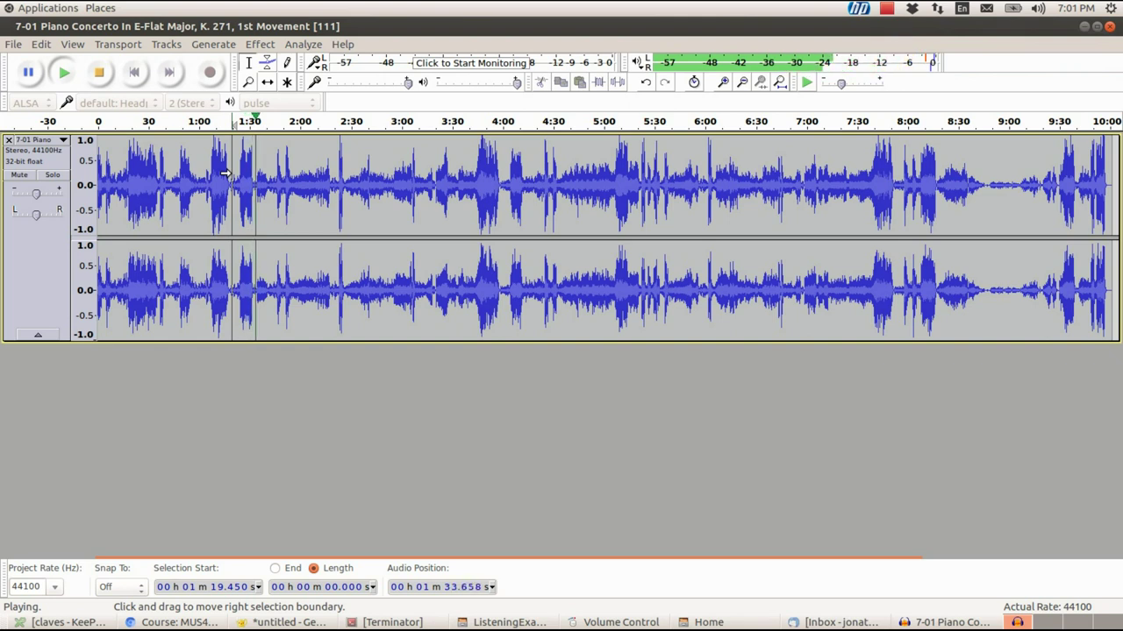
click(110, 78)
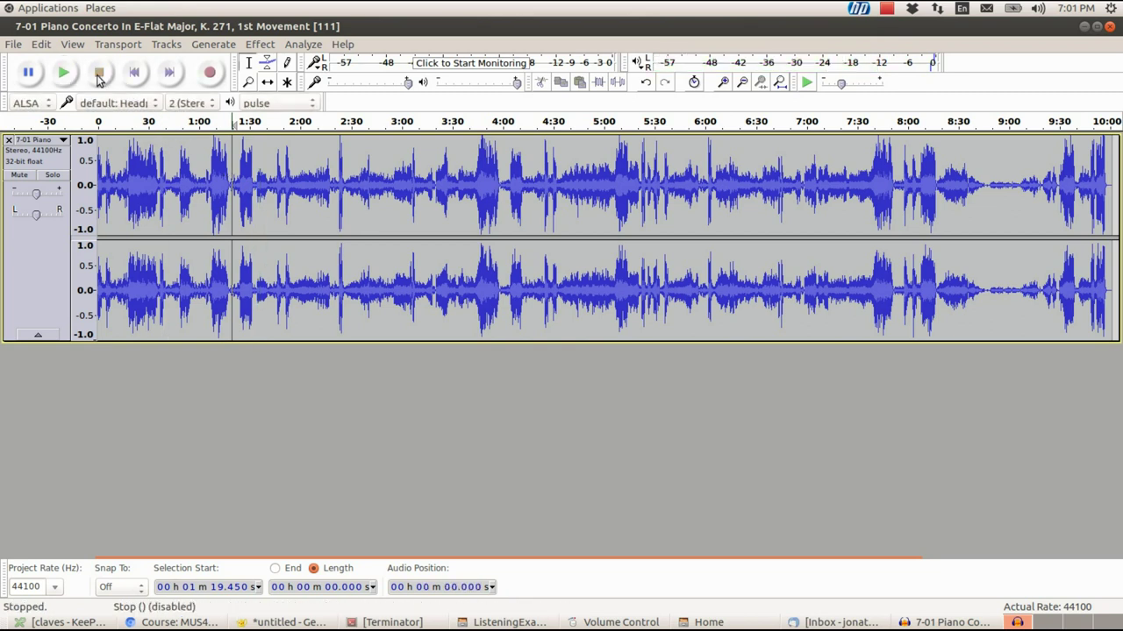
Step: Audition from 1:27.354, then select everything from the track start to that point
click(245, 180)
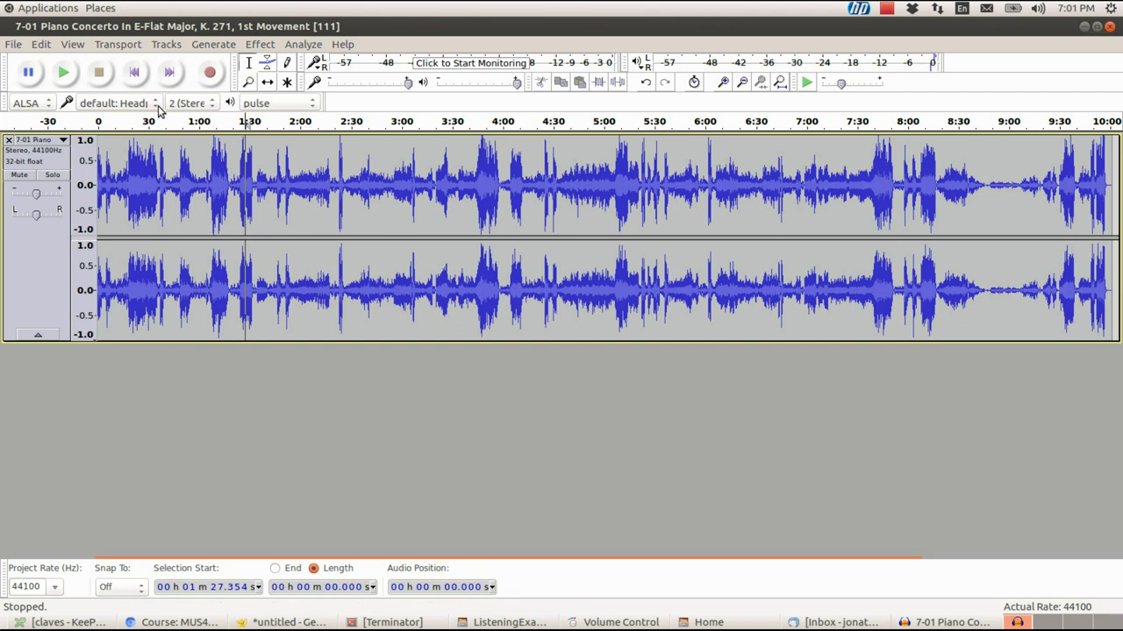
click(65, 74)
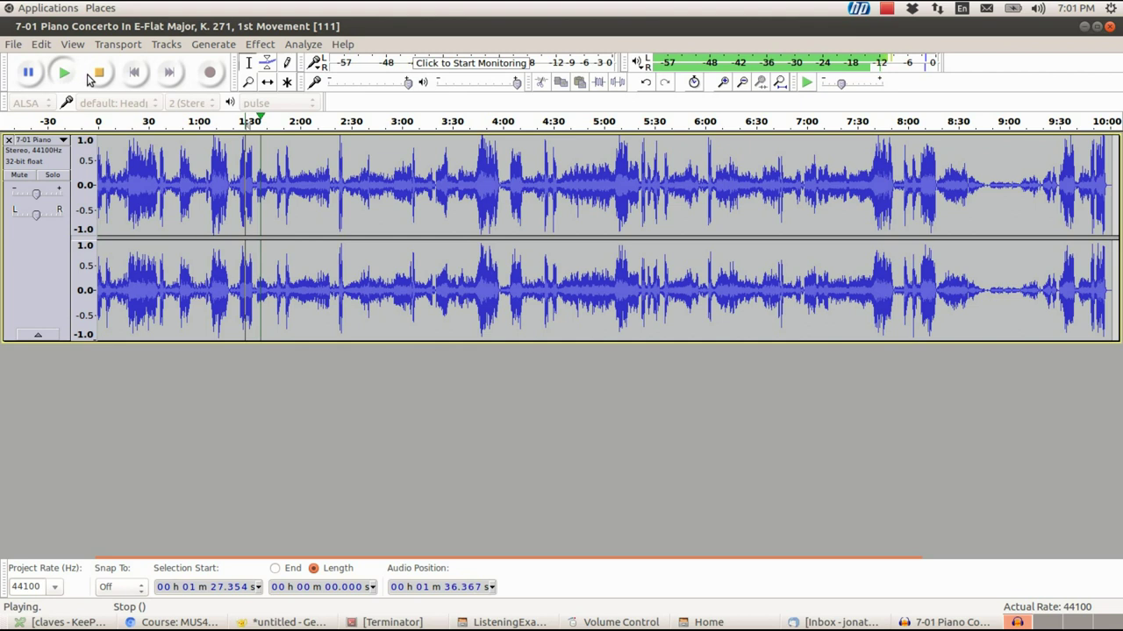
click(99, 74)
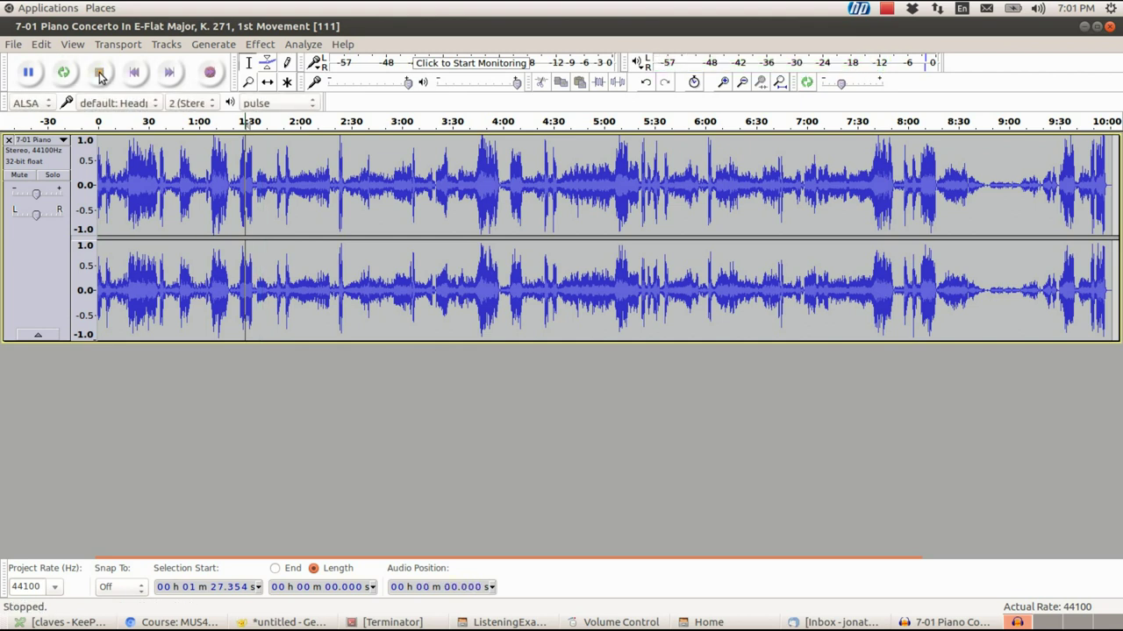
key(shift+Home)
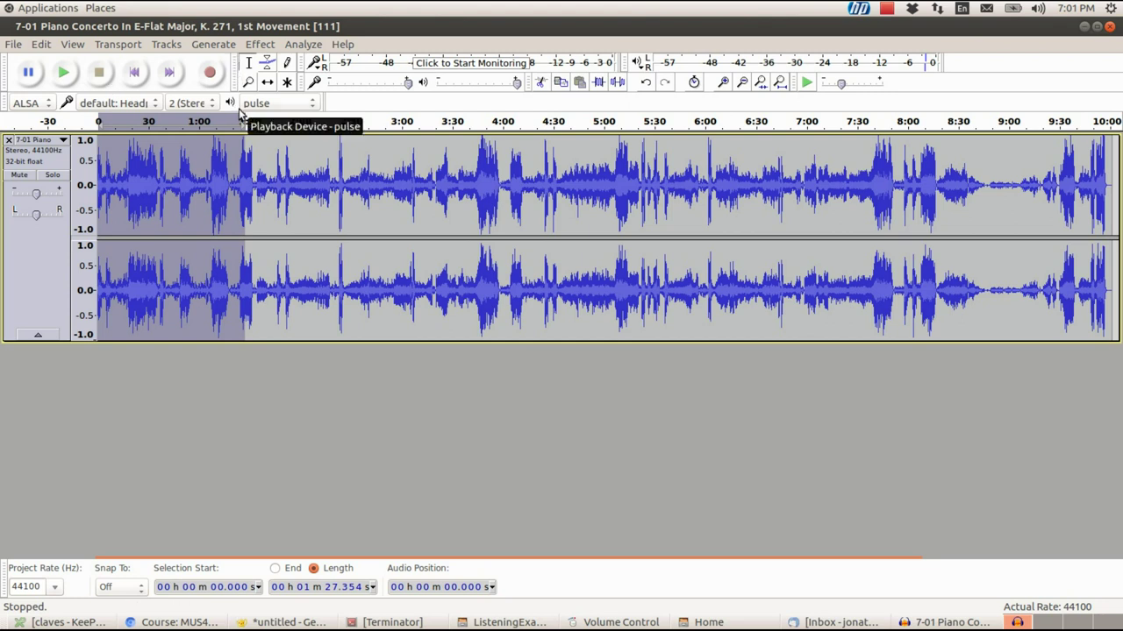
Step: Delete the opening 1:27 of audio and zoom in on the new start
key(Delete)
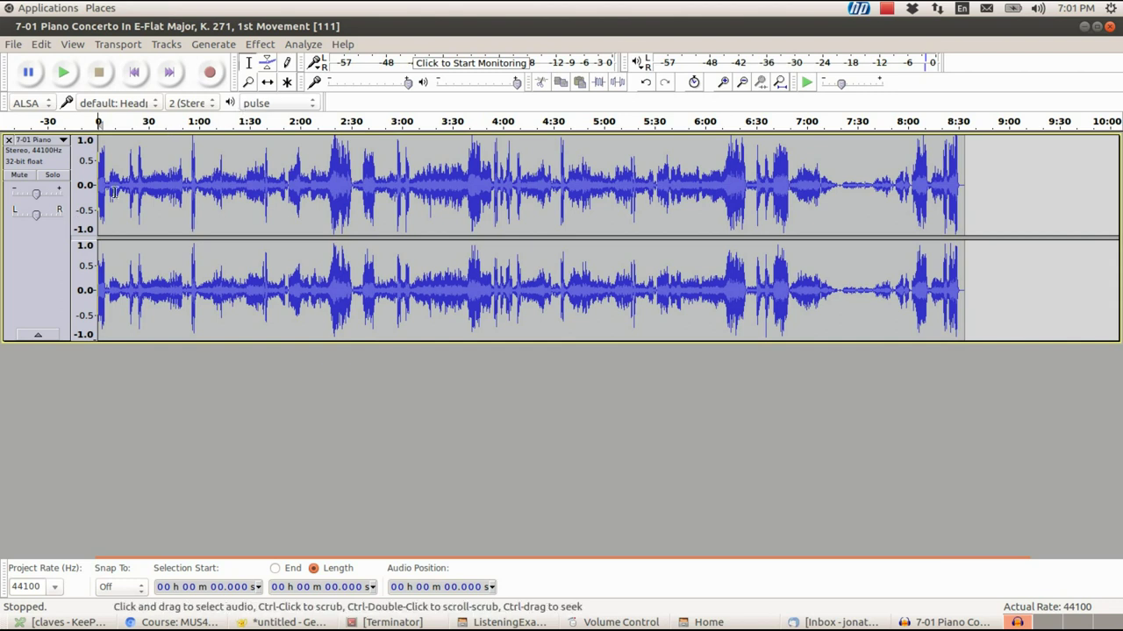
click(723, 82)
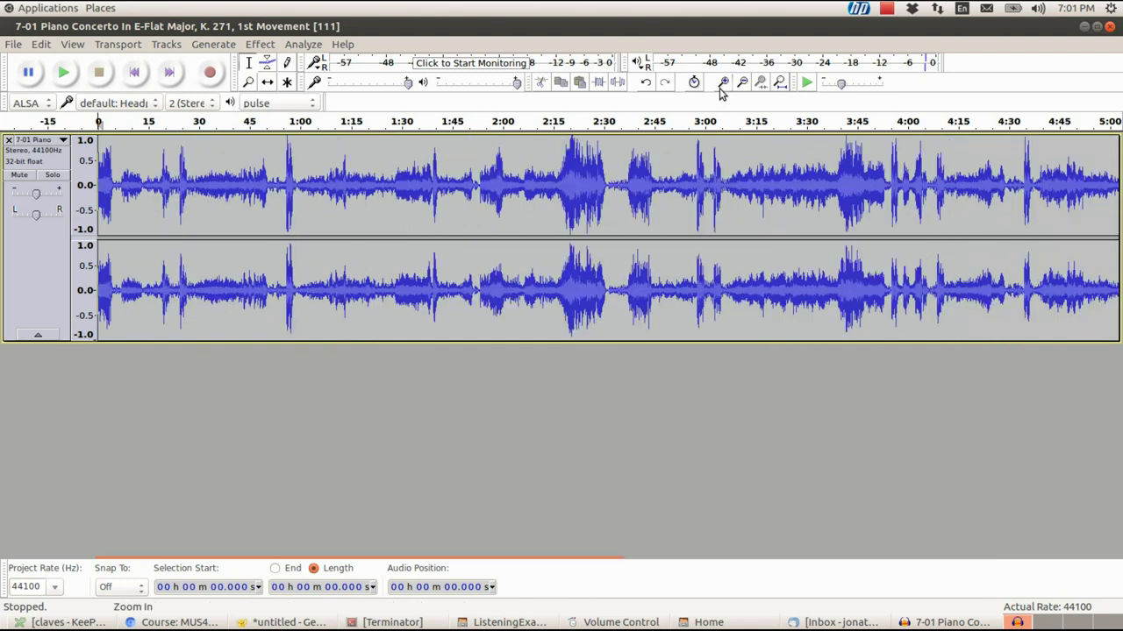
click(723, 82)
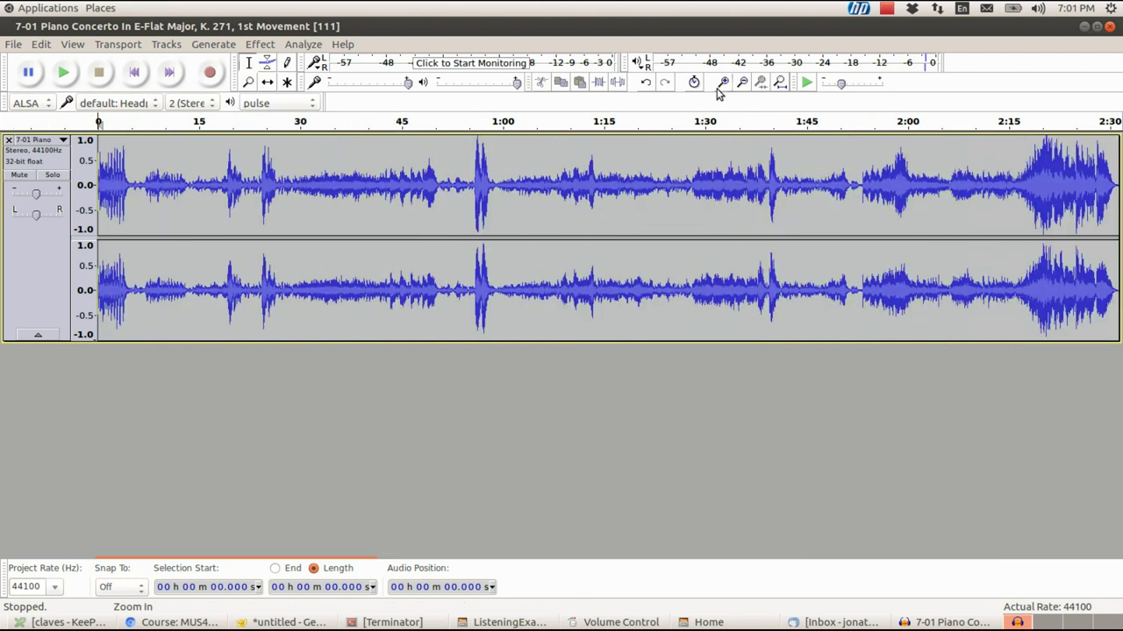
Step: Apply Fade In to the first 8.3 seconds and play the opening to check it
shift+click(150, 167)
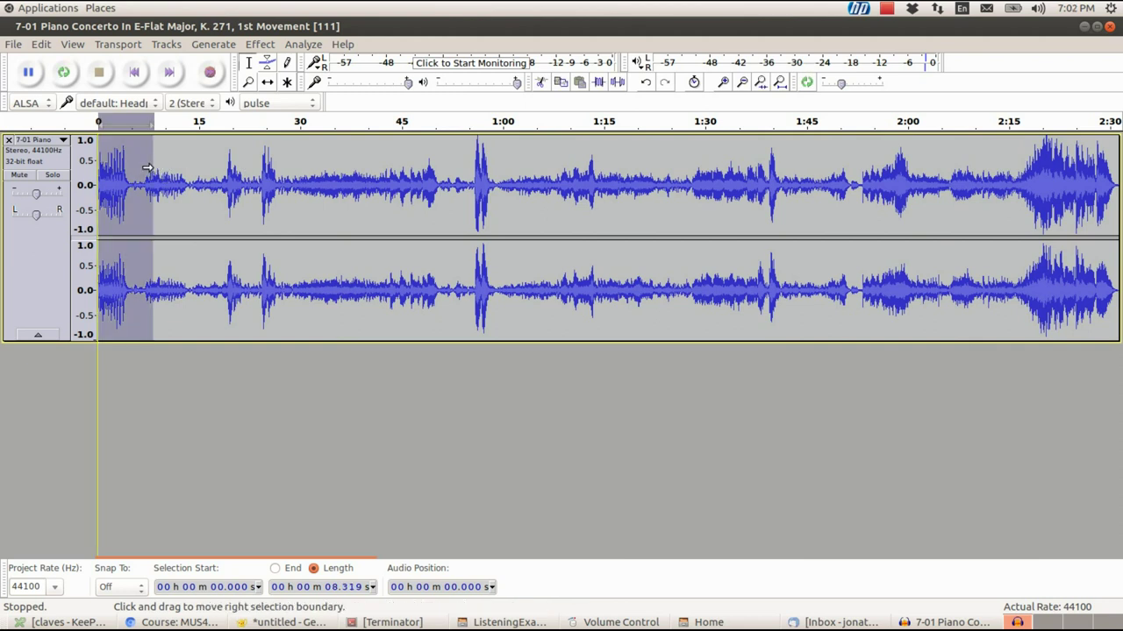
click(261, 47)
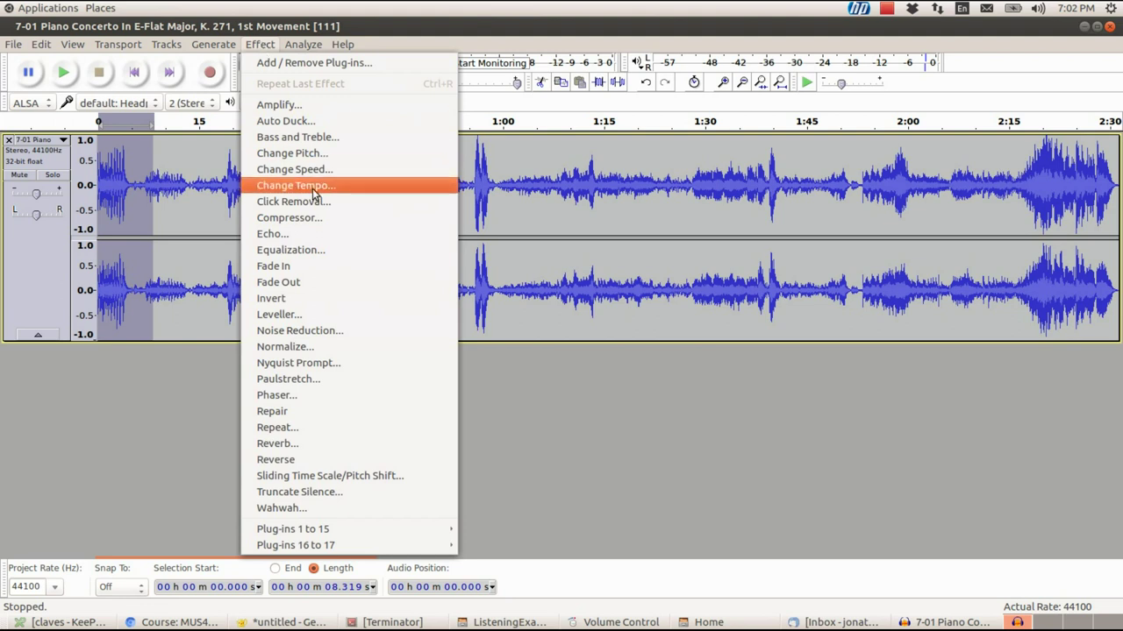
click(305, 267)
key(Home)
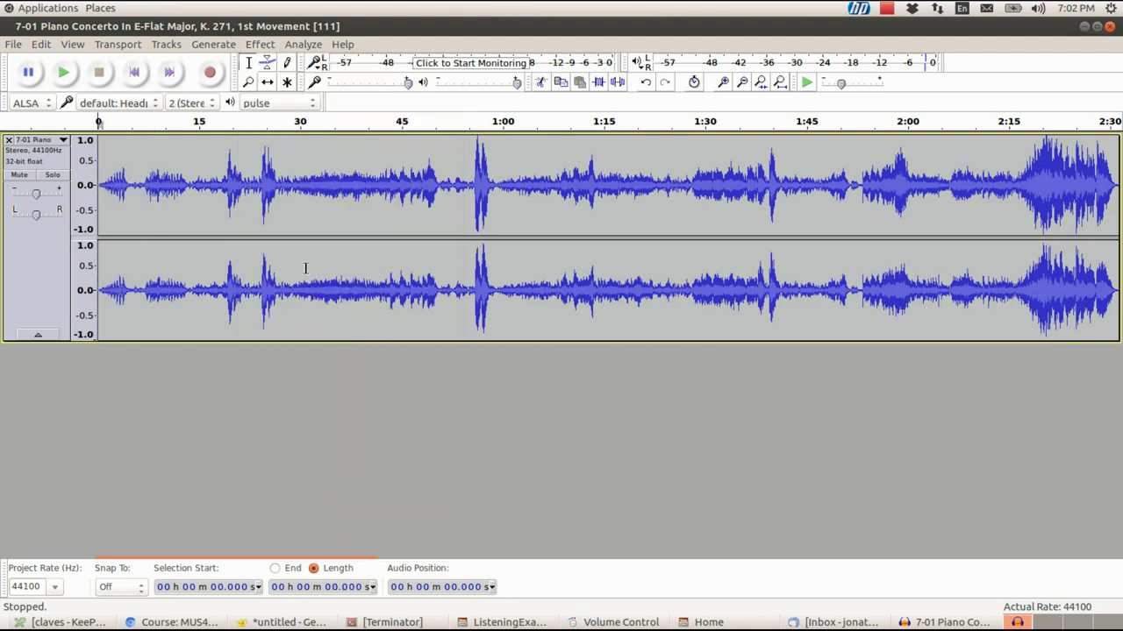
key(space)
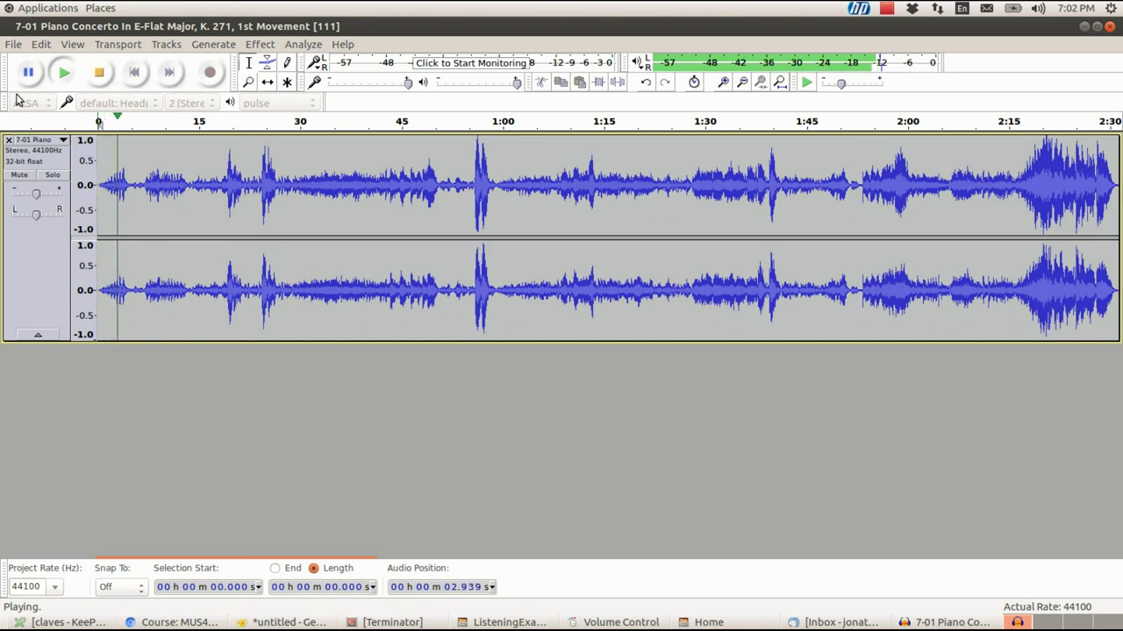
click(99, 72)
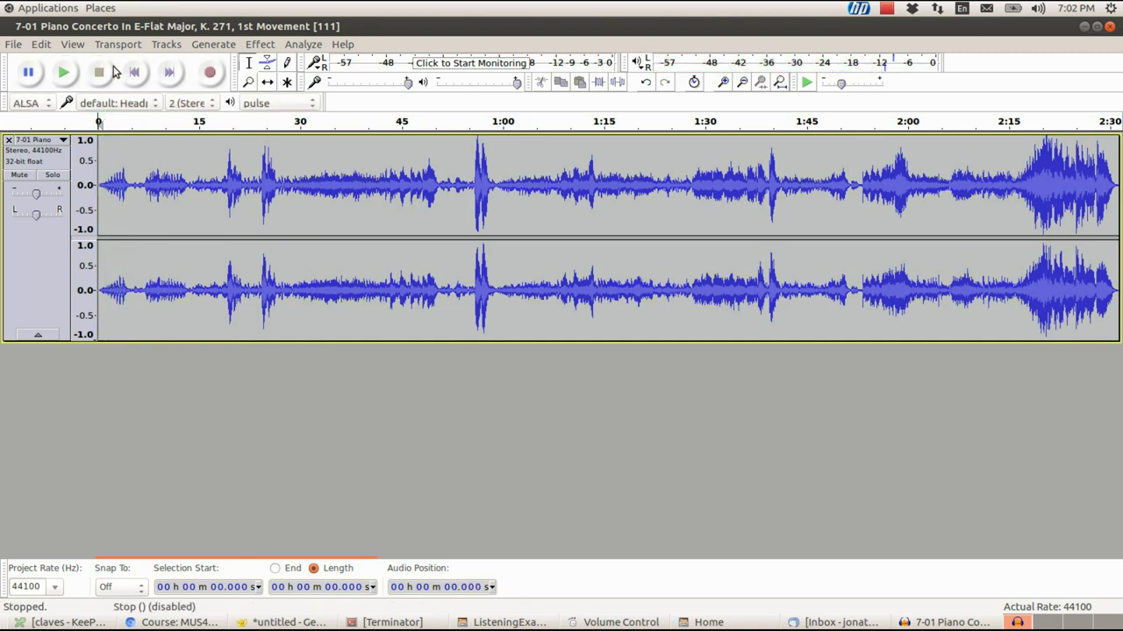
Step: Delete everything after 1:01.77, leaving about a one-minute excerpt
click(514, 179)
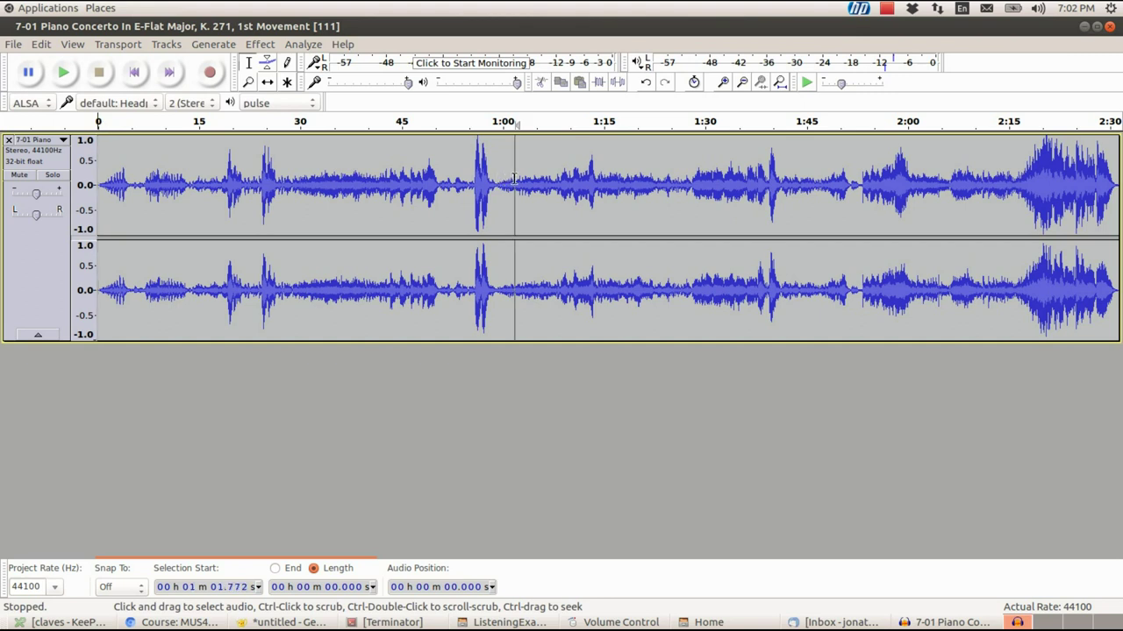
key(shift)
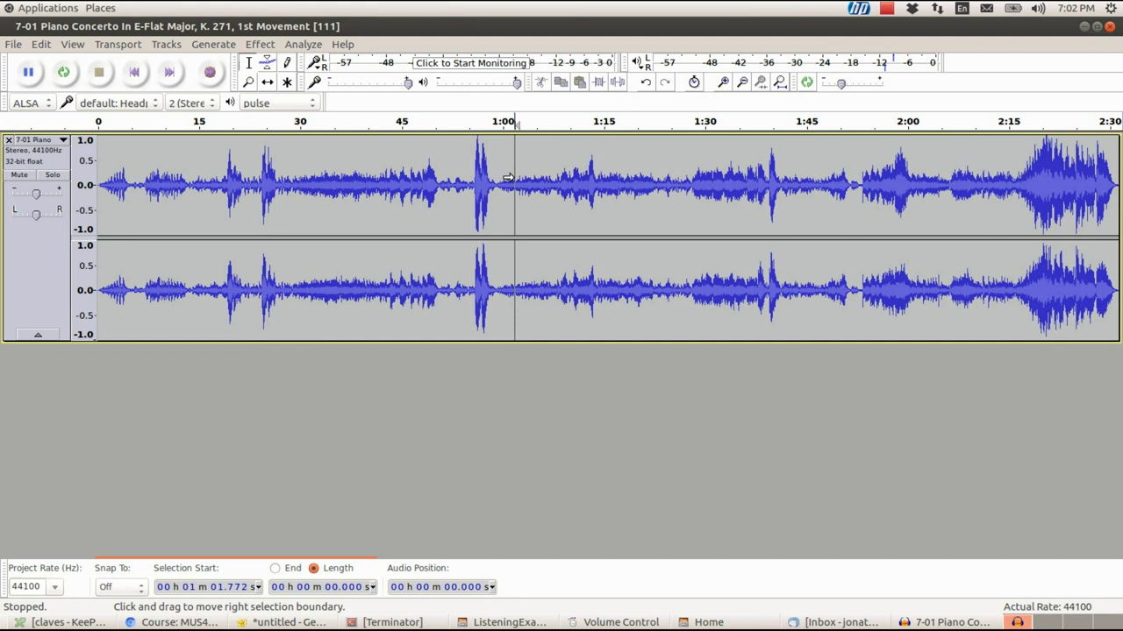
key(shift+End)
key(Delete)
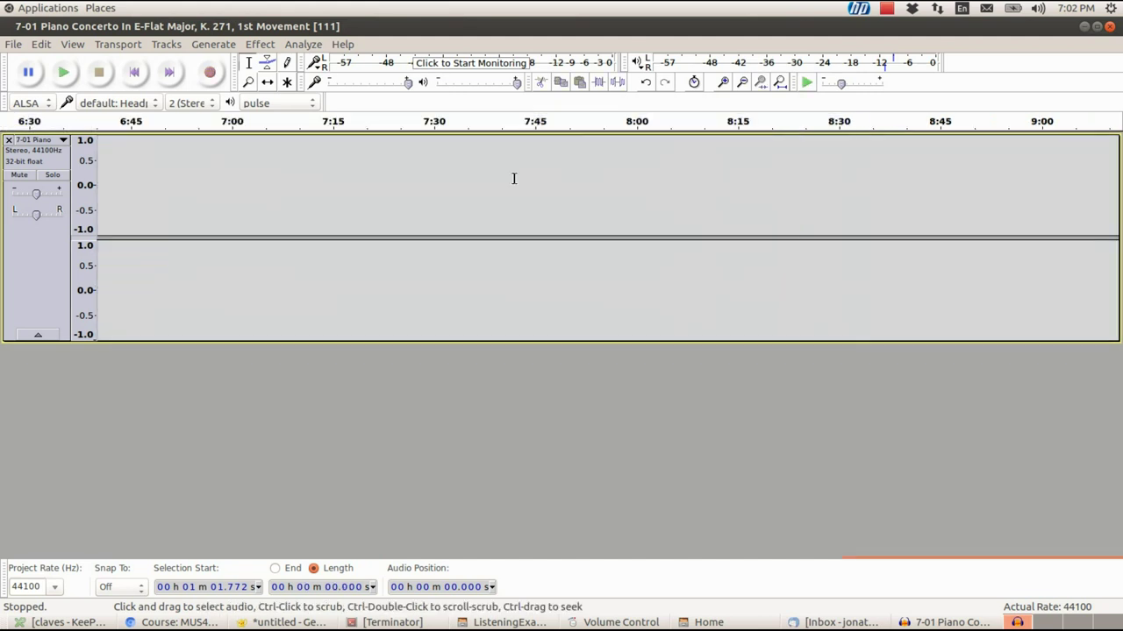
Step: Apply Fade Out to the final 3.952 seconds of the excerpt
click(514, 179)
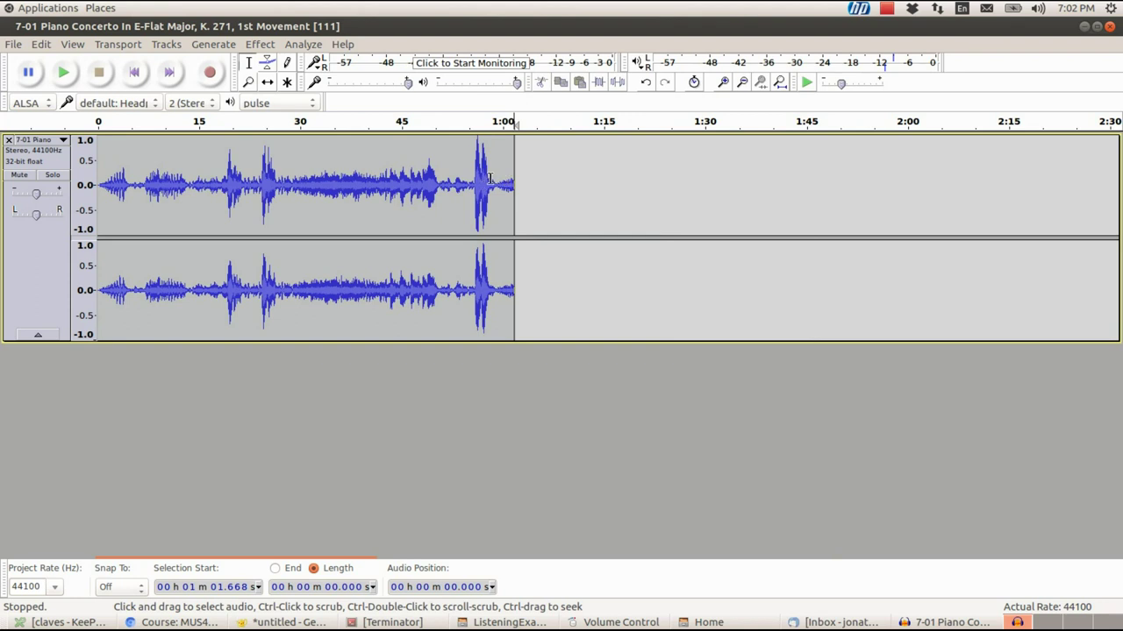
drag(514, 180, 489, 180)
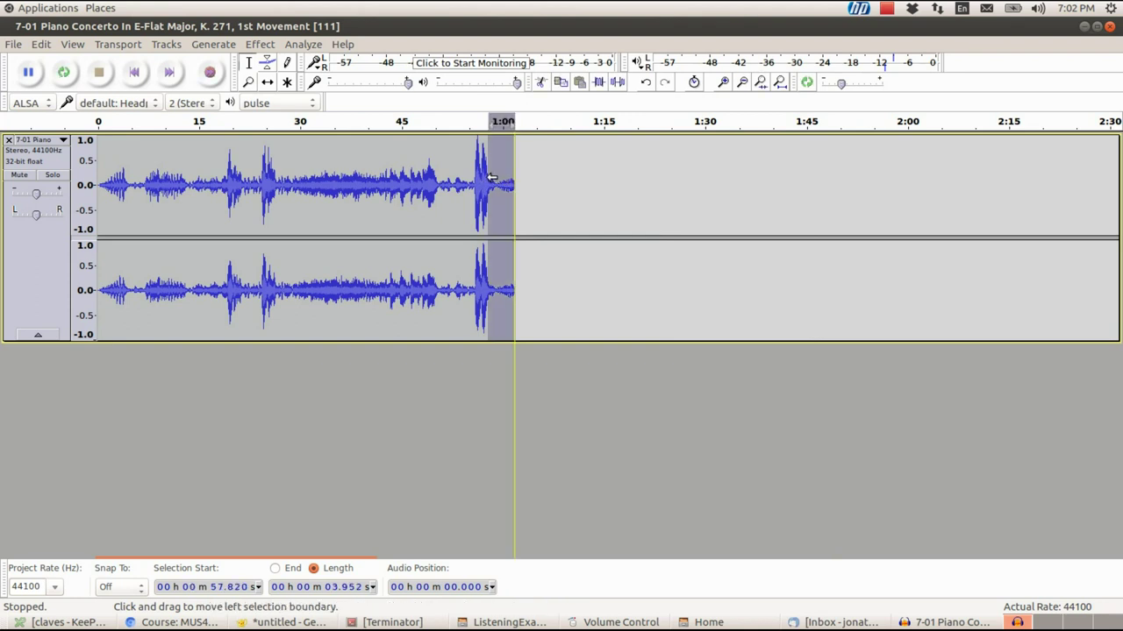
click(260, 44)
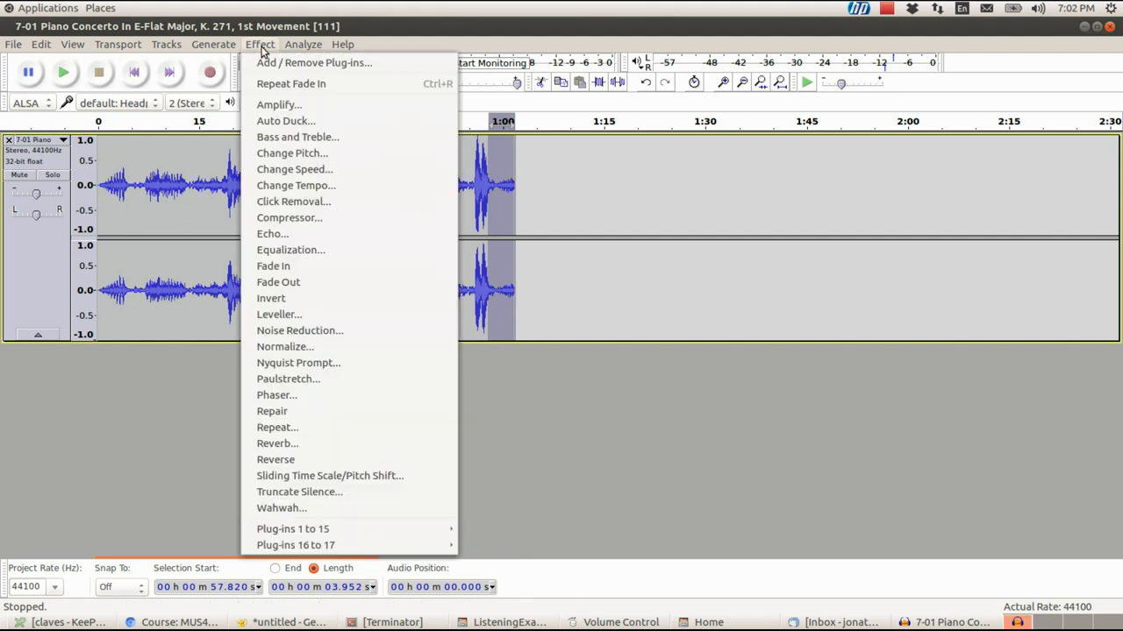
click(304, 281)
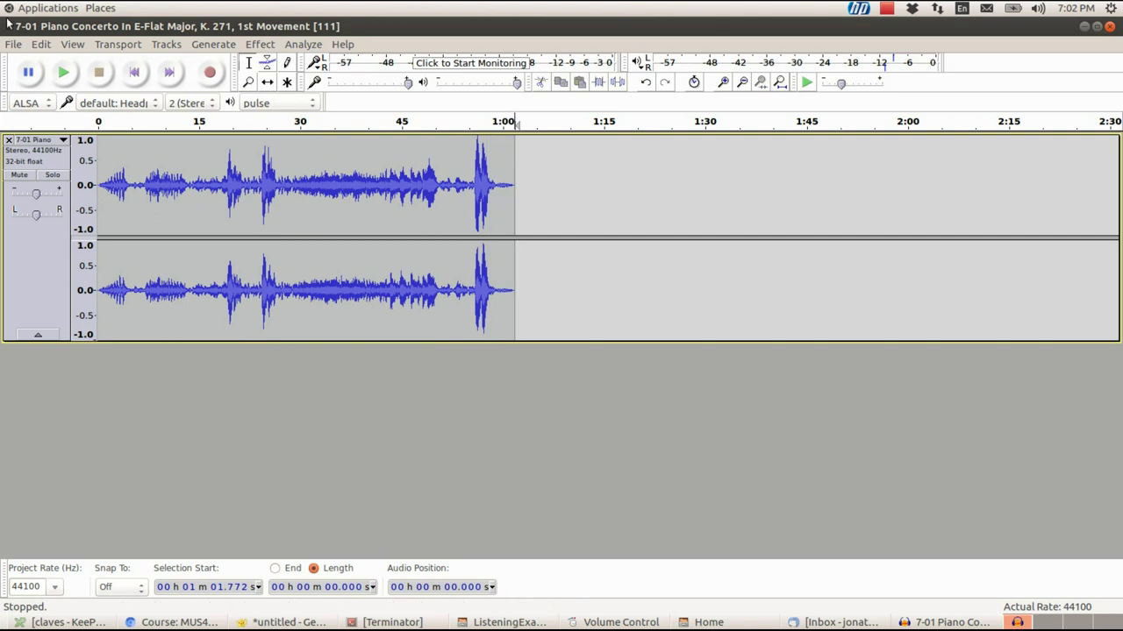
Step: Export the excerpt as the MP3 file Example02 into the ListeningExampleDemo folder
click(14, 45)
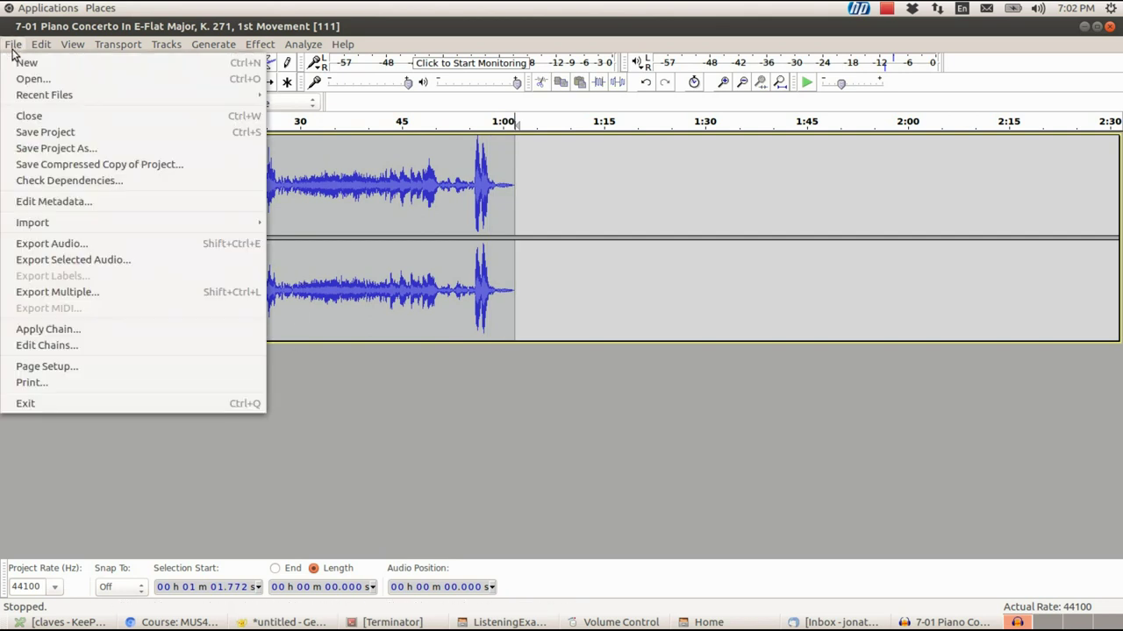
click(84, 243)
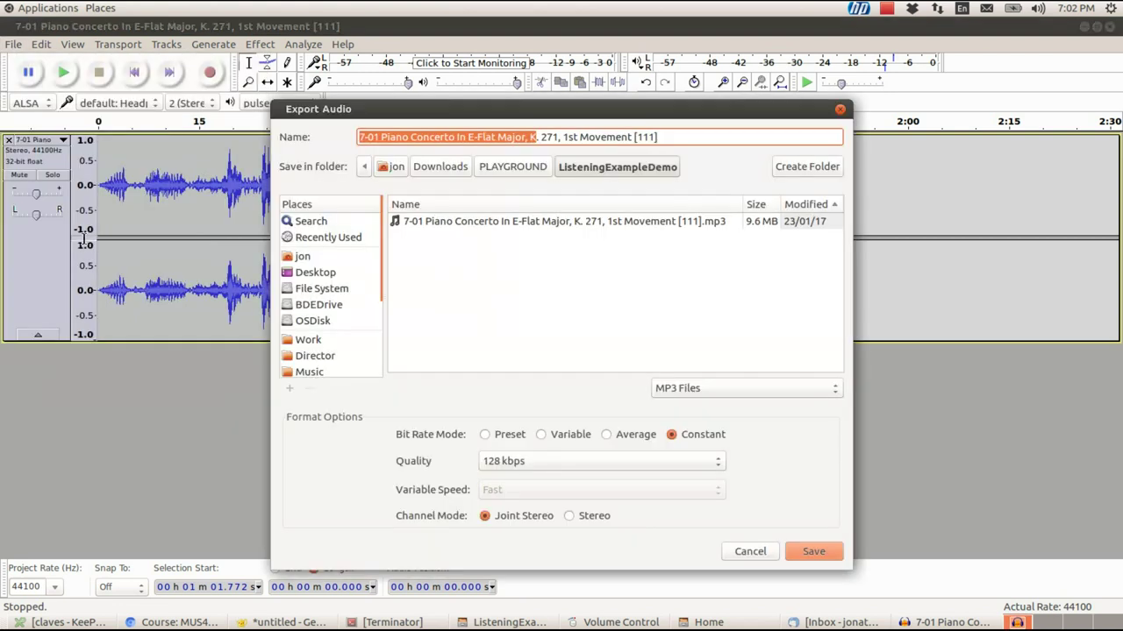
click(675, 141)
drag(675, 141, 307, 99)
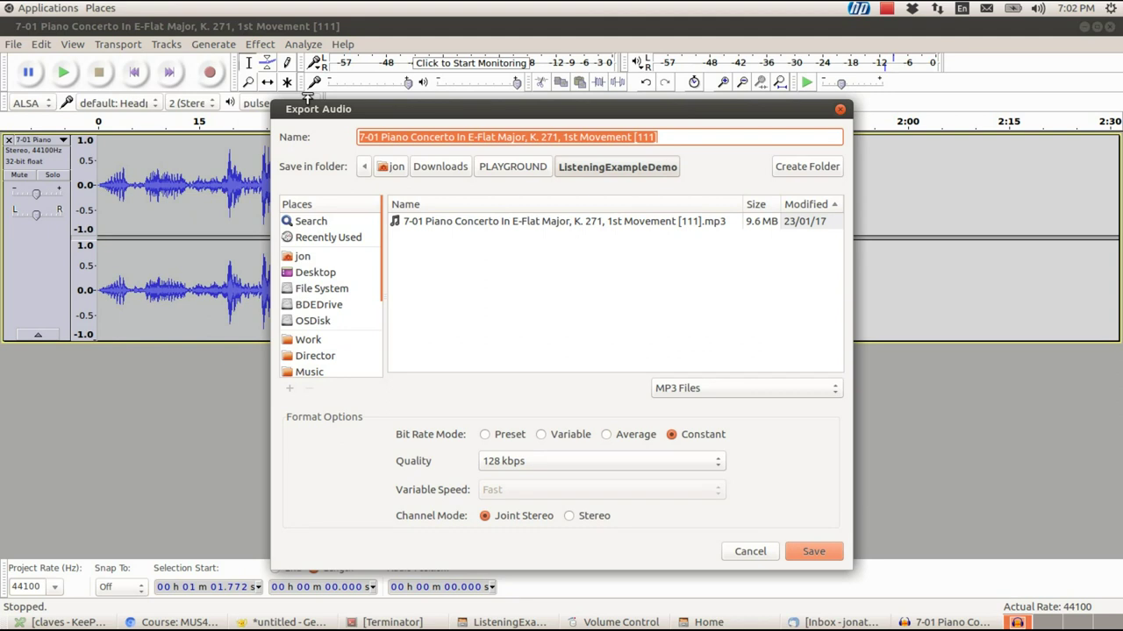
key(BackSpace)
text(Example)
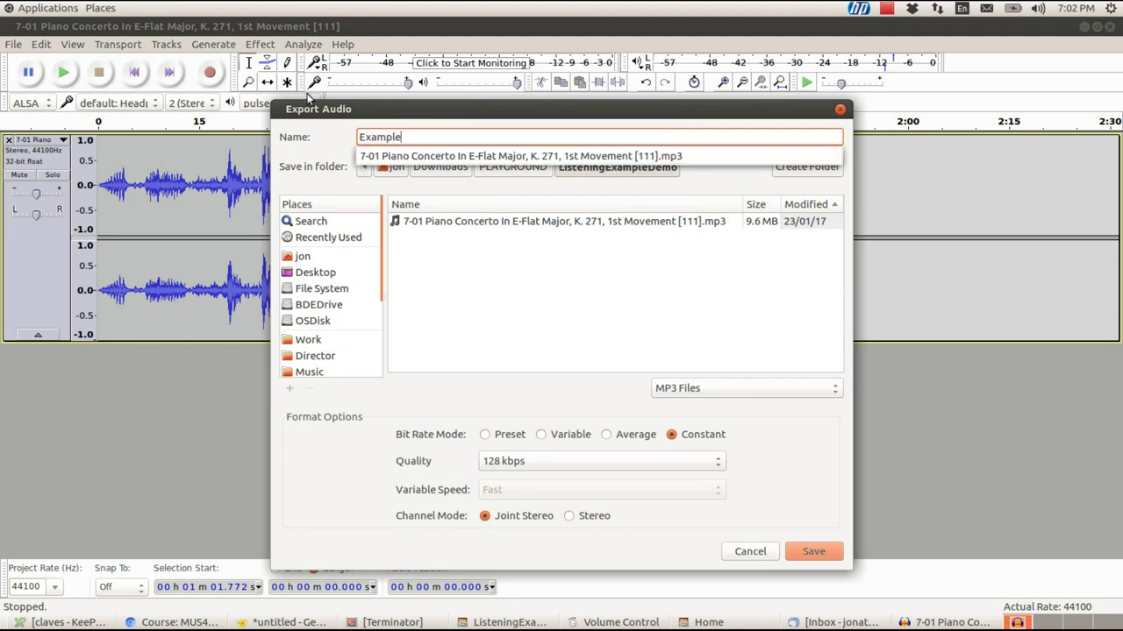
text(02)
click(512, 396)
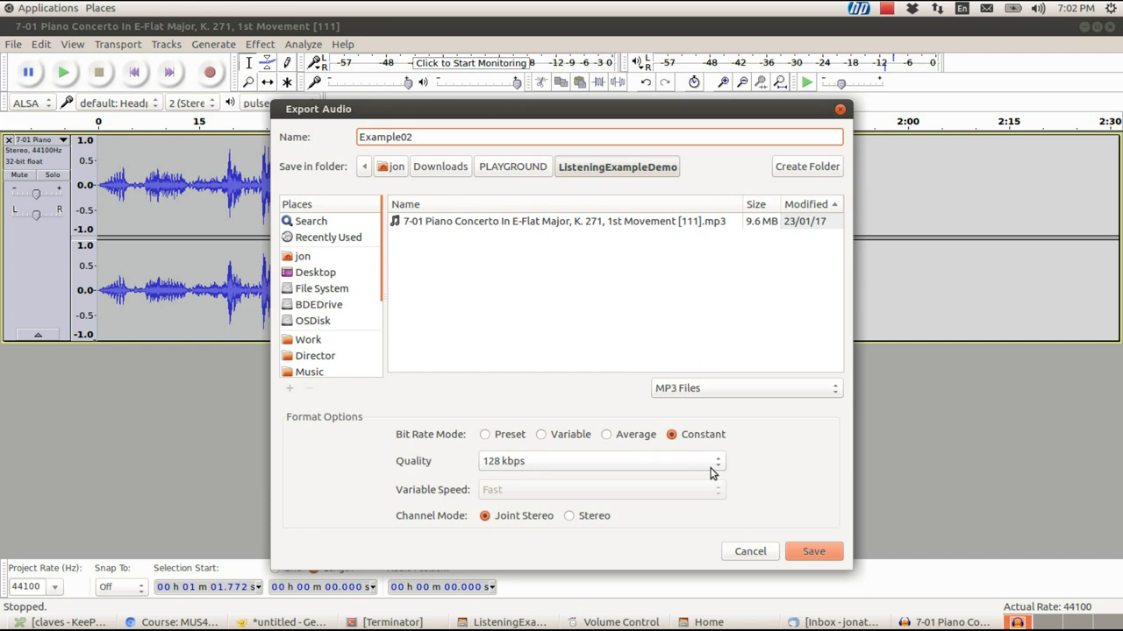
click(813, 551)
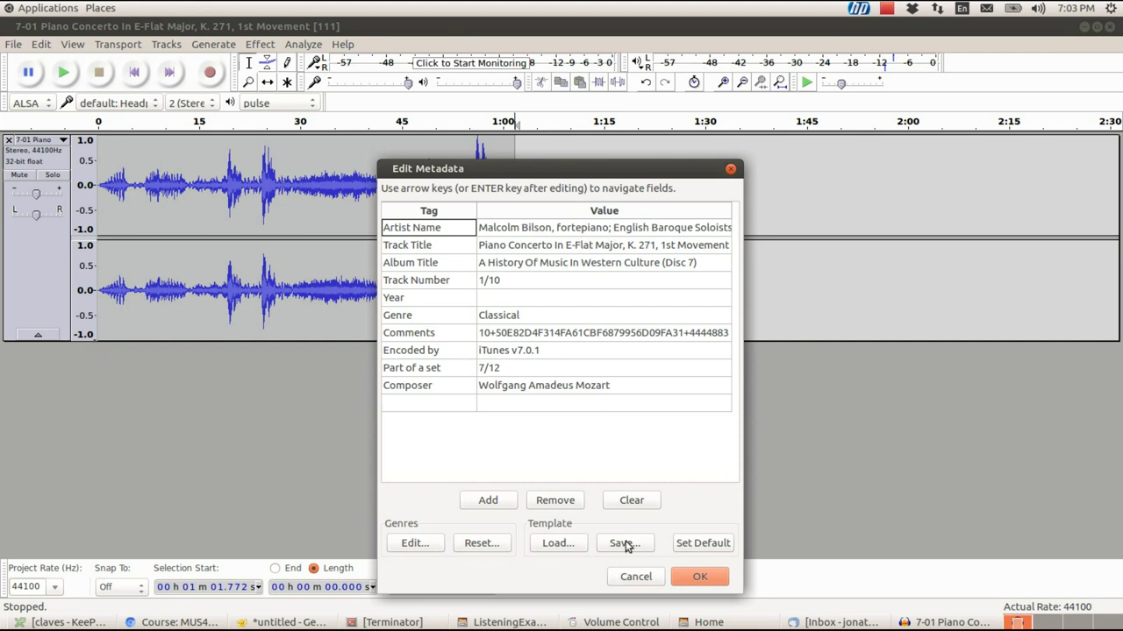
Step: Clear the existing tags, then set Artist Name to MUS 470 and Track Title to Example 2
click(631, 503)
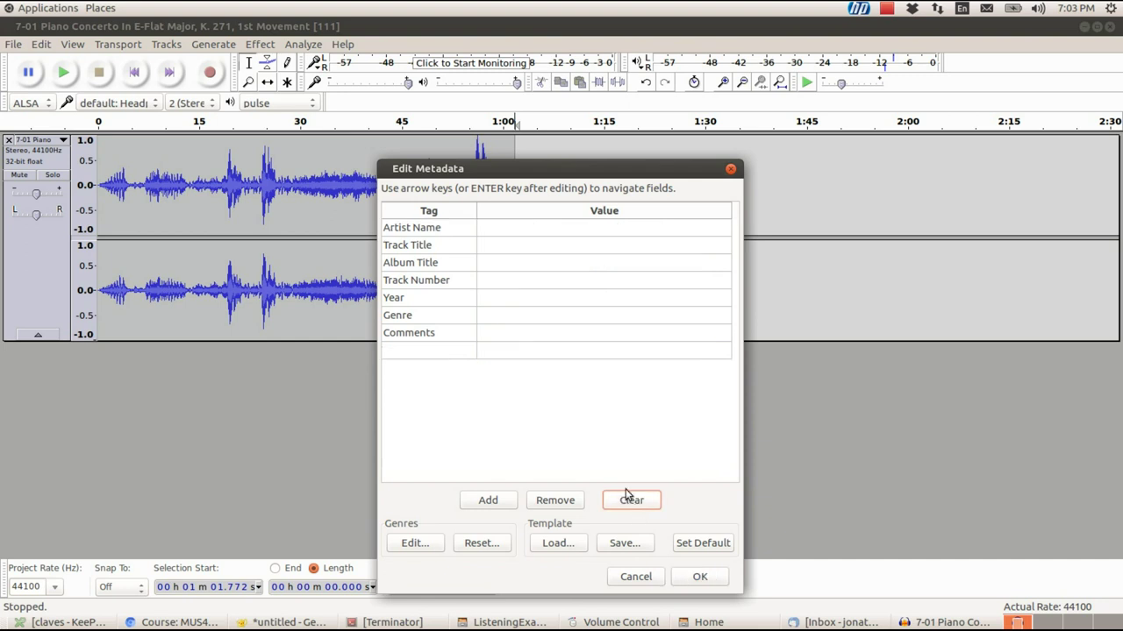
click(523, 229)
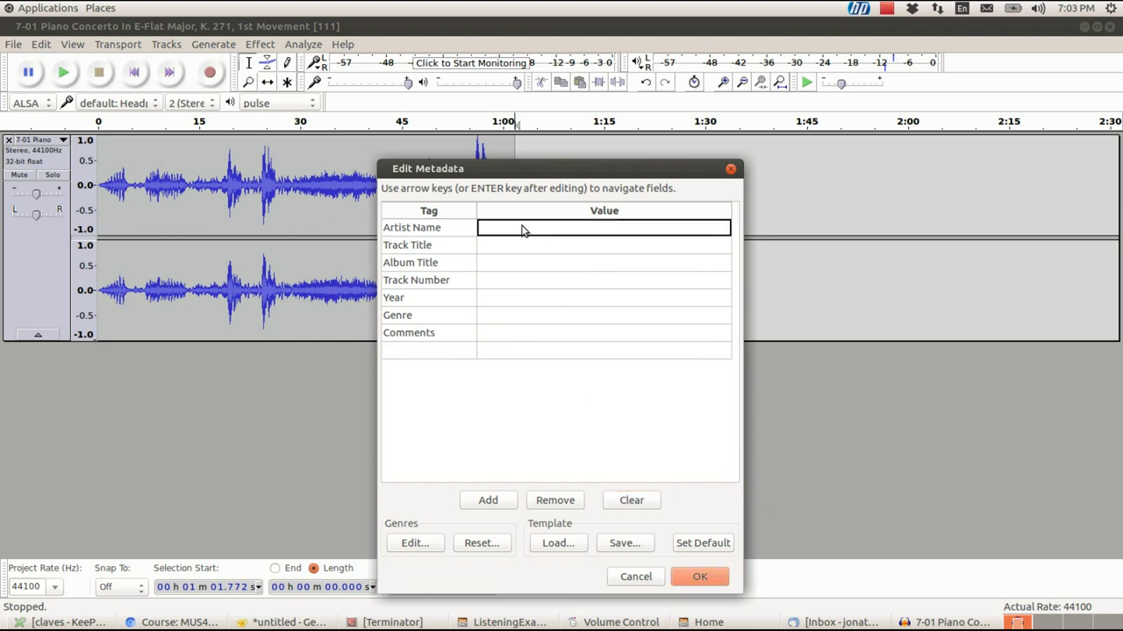
text(MUS)
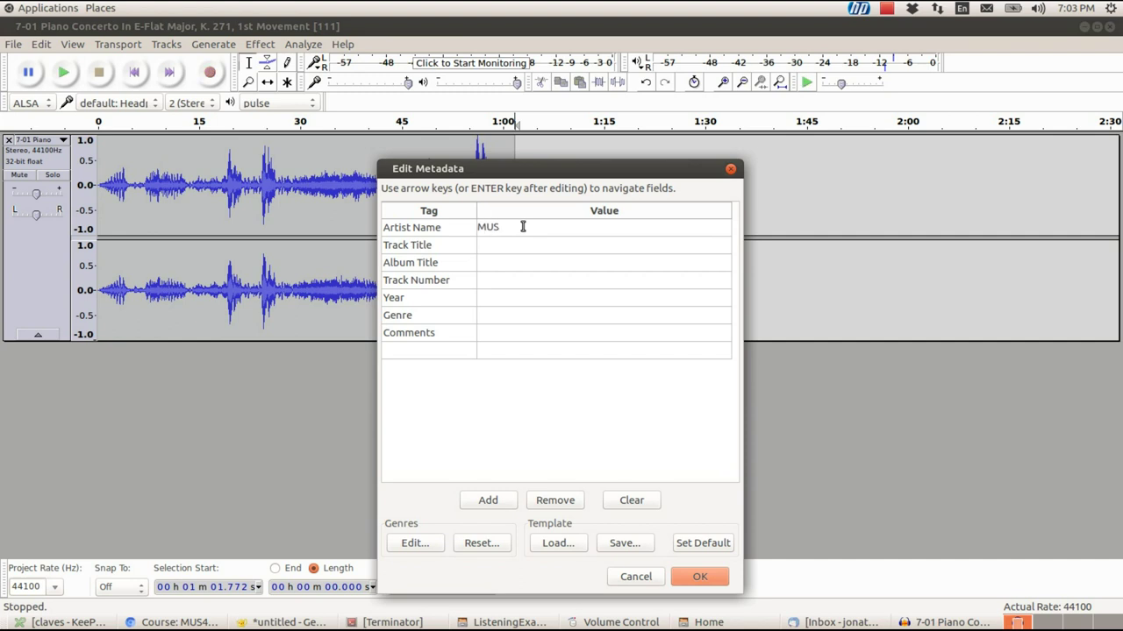
text( 370)
key(BackSpace)
key(BackSpace)
key(BackSpace)
text(470)
key(Return)
key(Right)
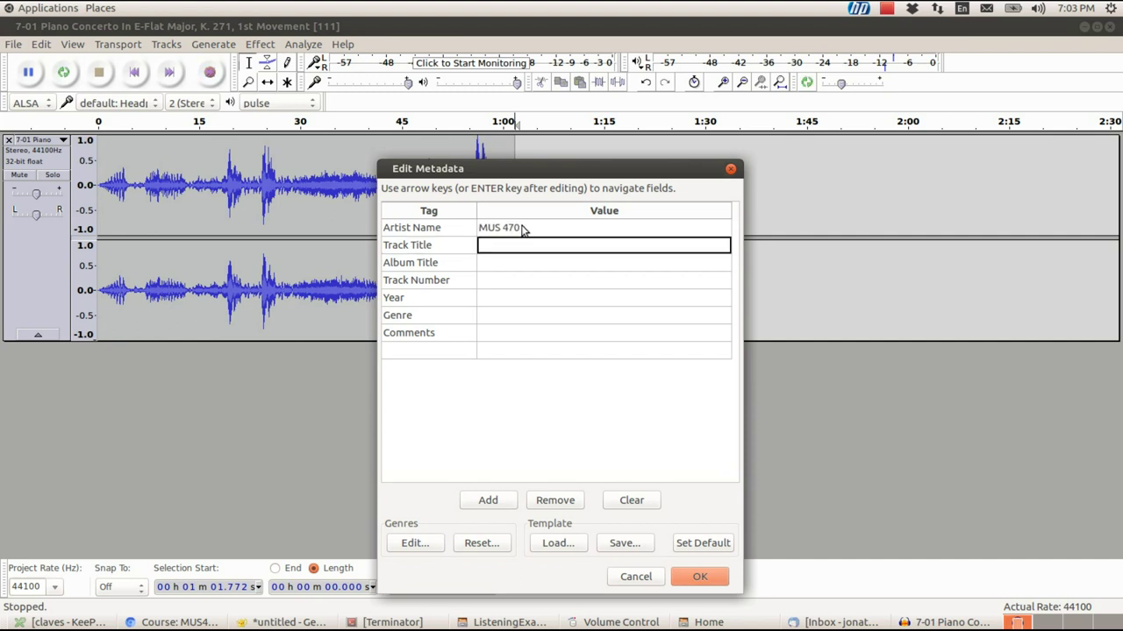
text(Examplee)
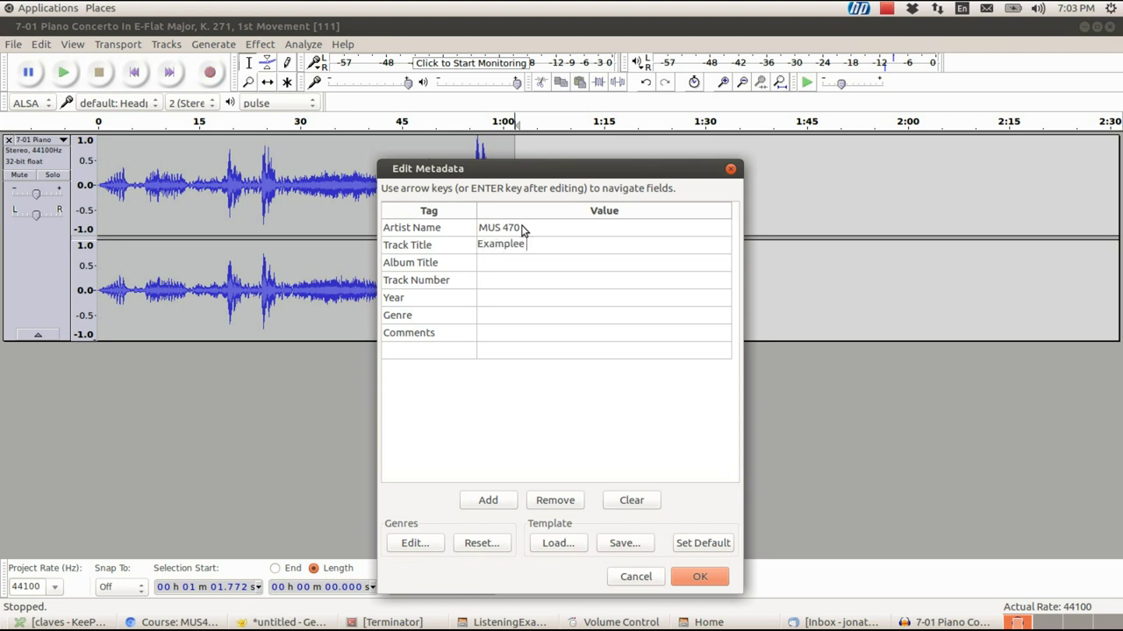
key(BackSpace)
text(2)
key(BackSpace)
text(2)
Step: Set Album Title to Test 3 and Year to 2020, then finish the export
click(499, 263)
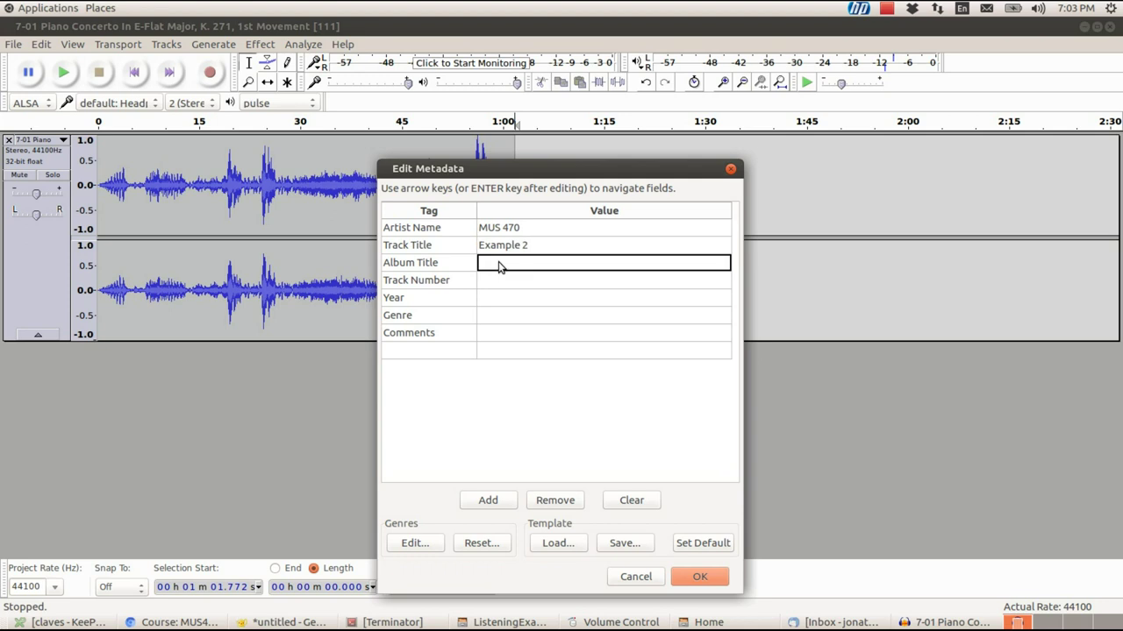
text(Test2)
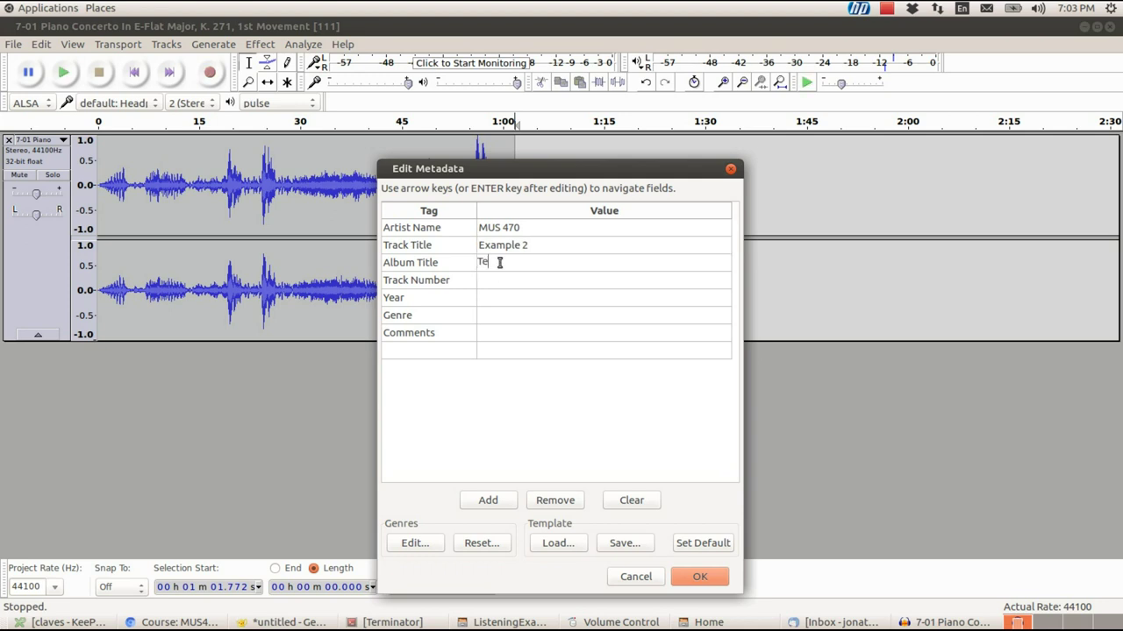
click(514, 299)
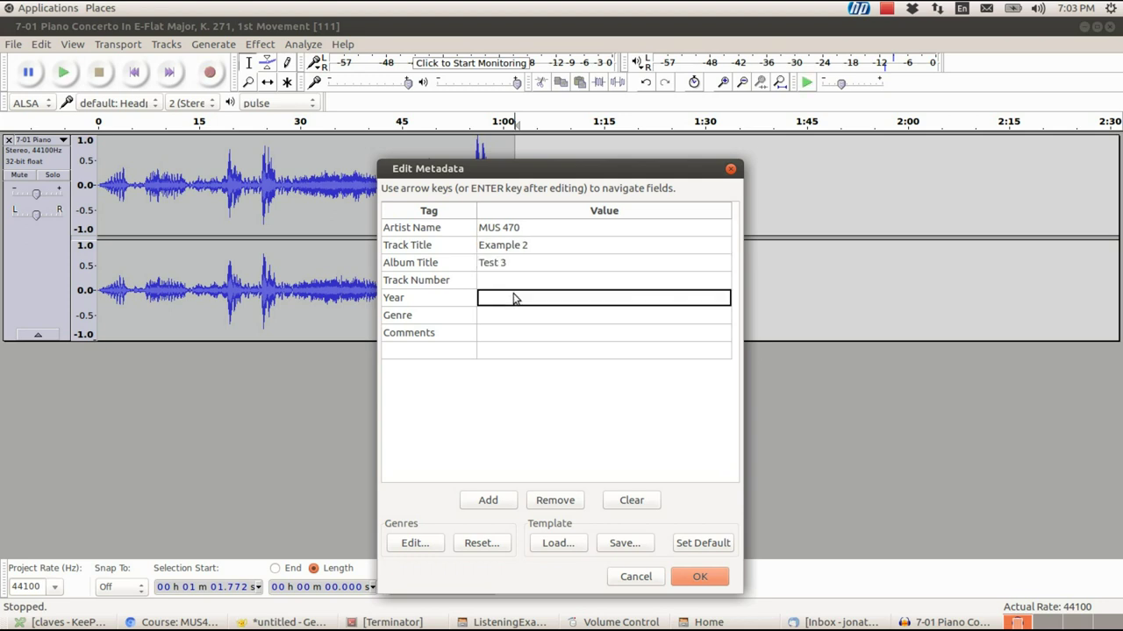
text(2020)
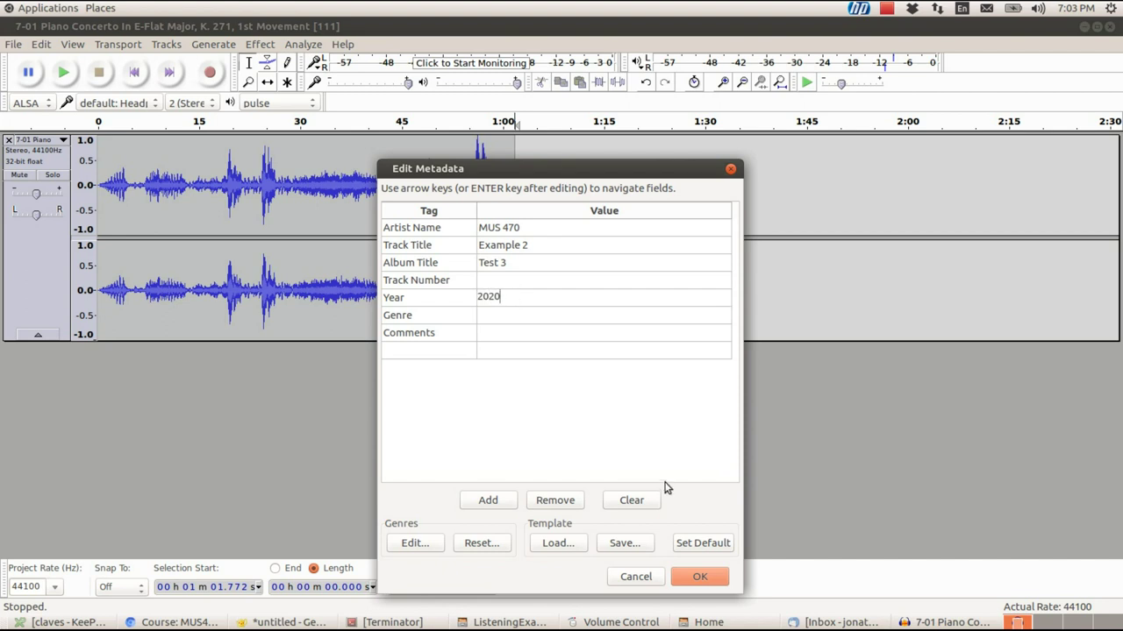
click(699, 576)
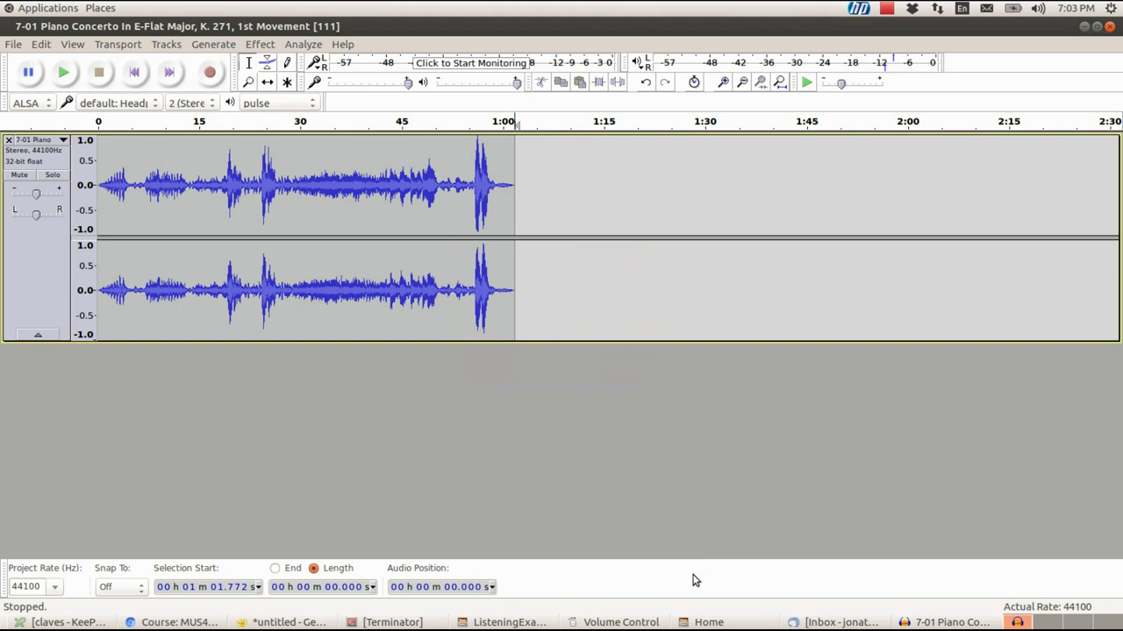
Step: Check that Example02.mp3 (989.4 kB) is in ListeningExampleDemo, then return to the Moodle course
click(507, 622)
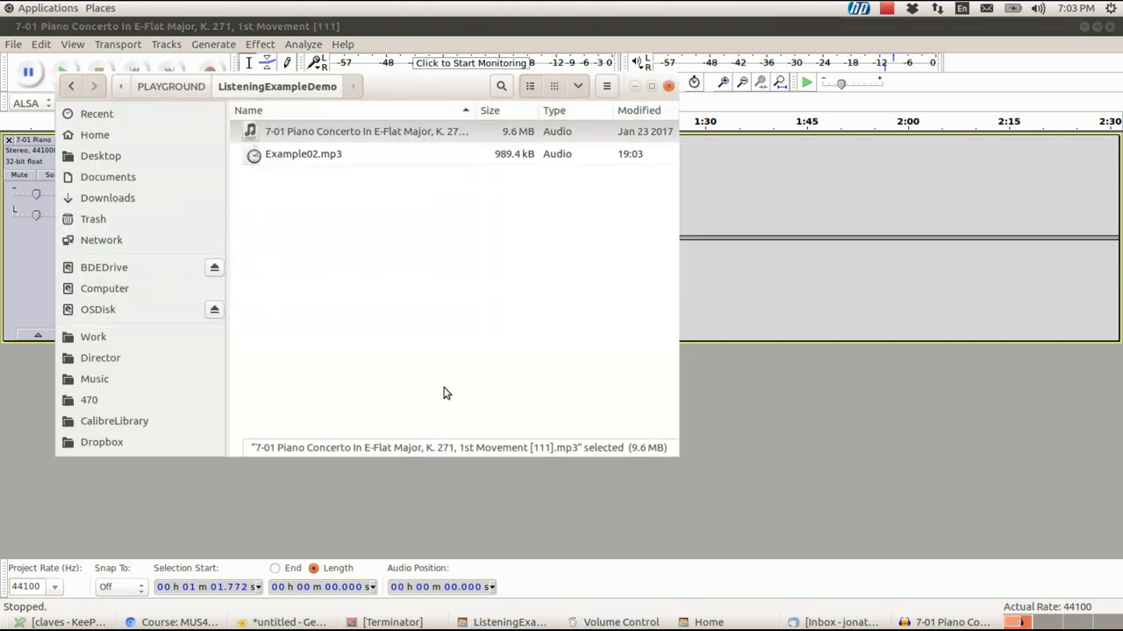
click(380, 256)
click(346, 155)
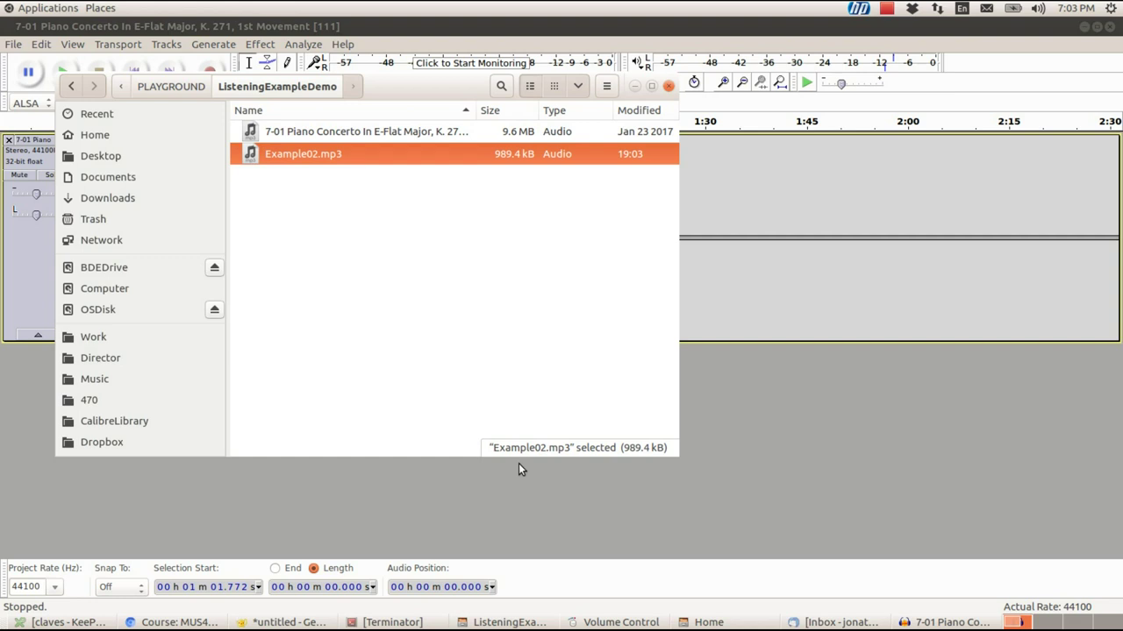
key(alt+Tab)
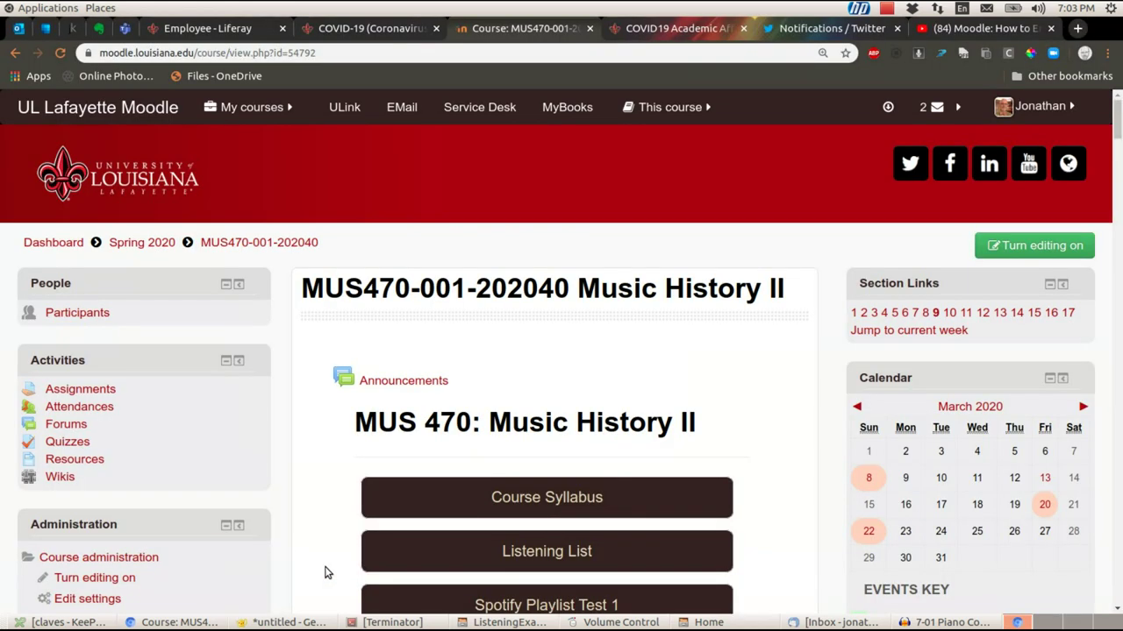
Step: Open the Question bank from Course administration, showing the Default for MUS470-1SP12 questions
scroll(333, 444, down, 2)
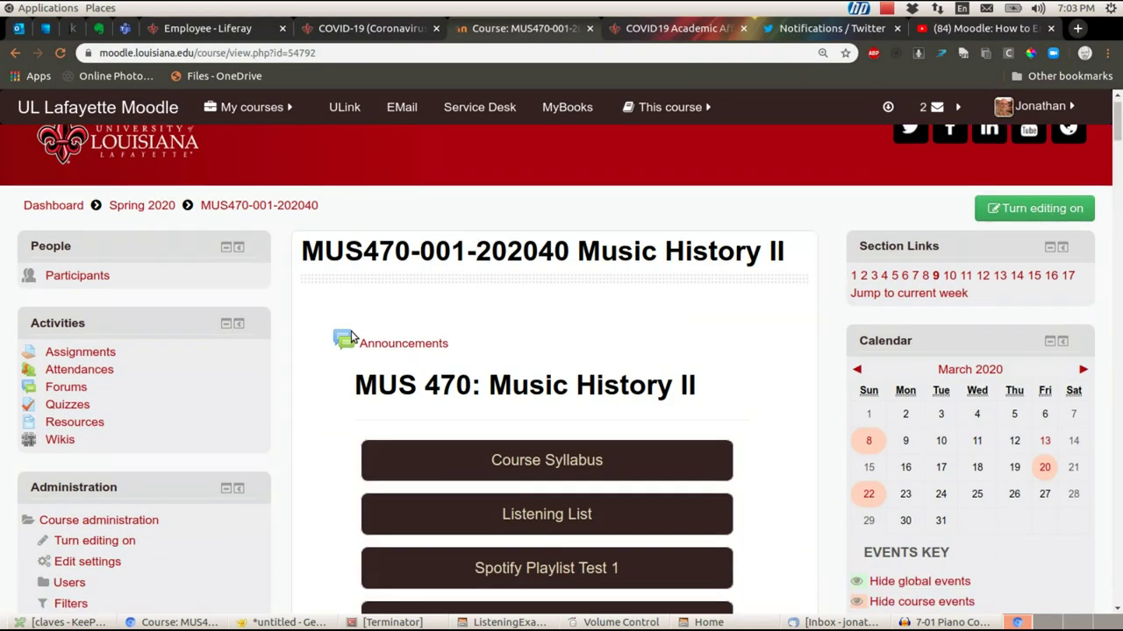
scroll(351, 330, down, 1)
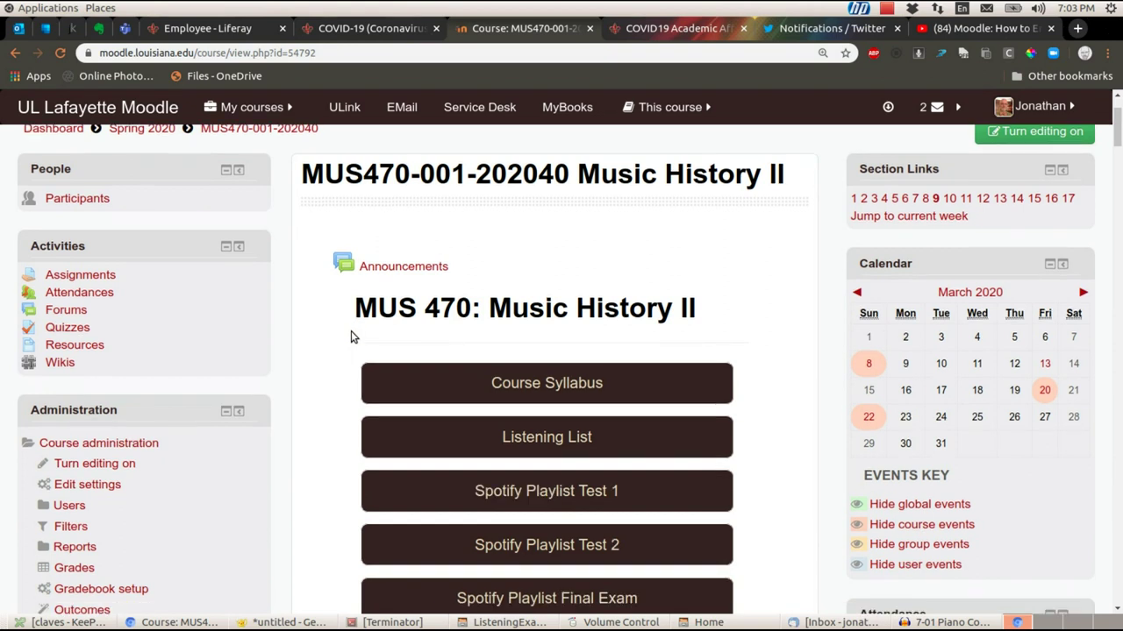
scroll(351, 331, down, 1)
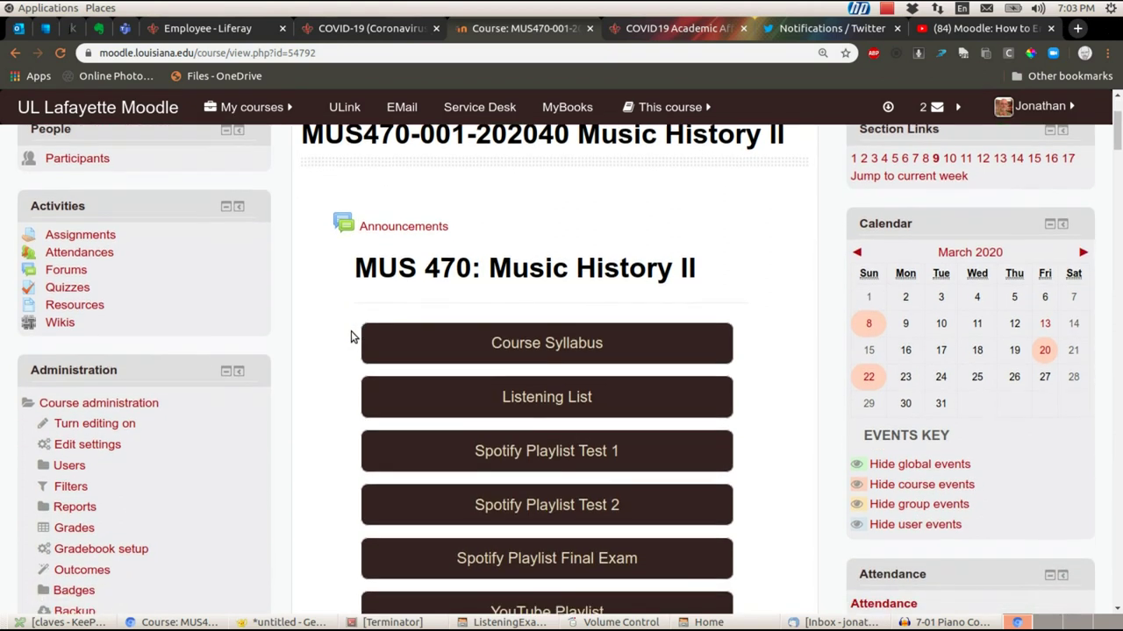
scroll(267, 348, down, 2)
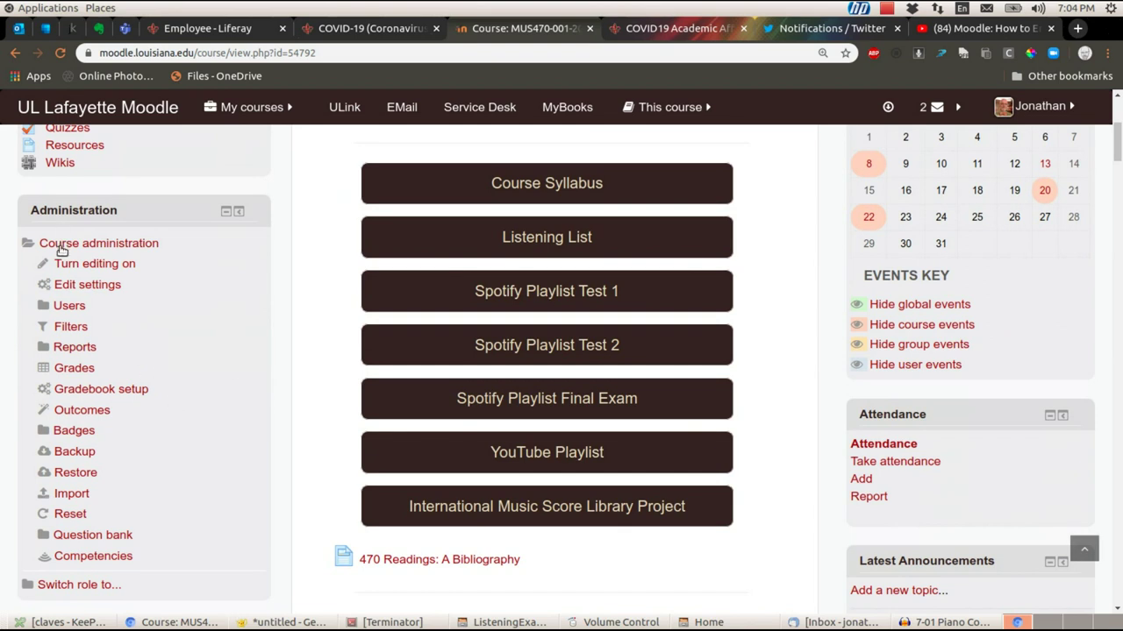
click(92, 536)
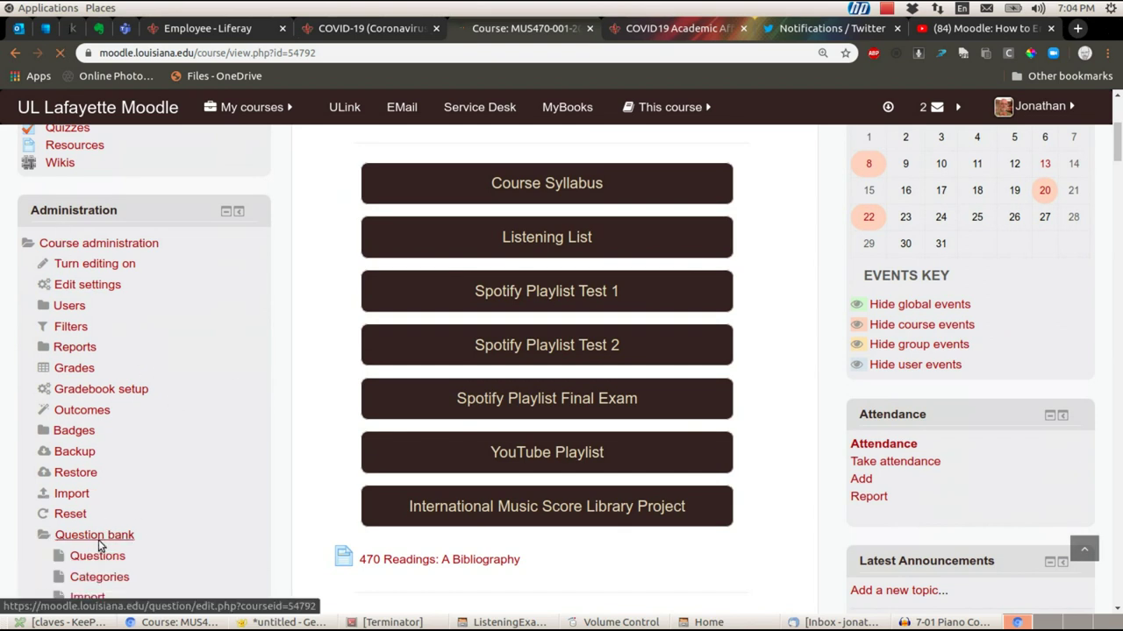
scroll(97, 540, down, 5)
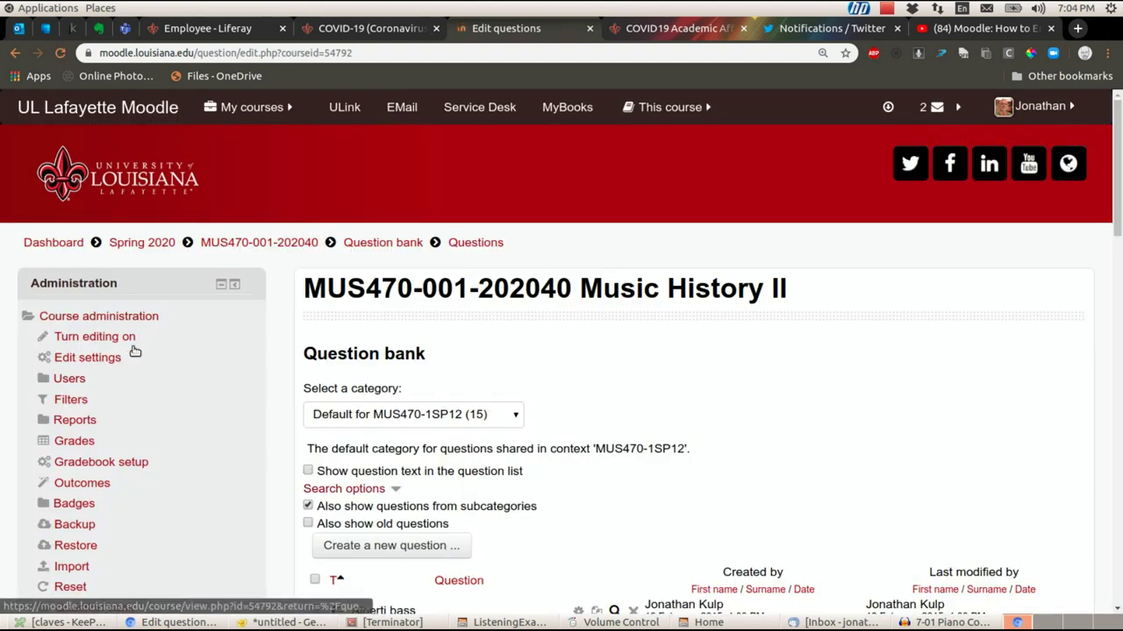
scroll(559, 375, down, 1)
scroll(558, 374, down, 2)
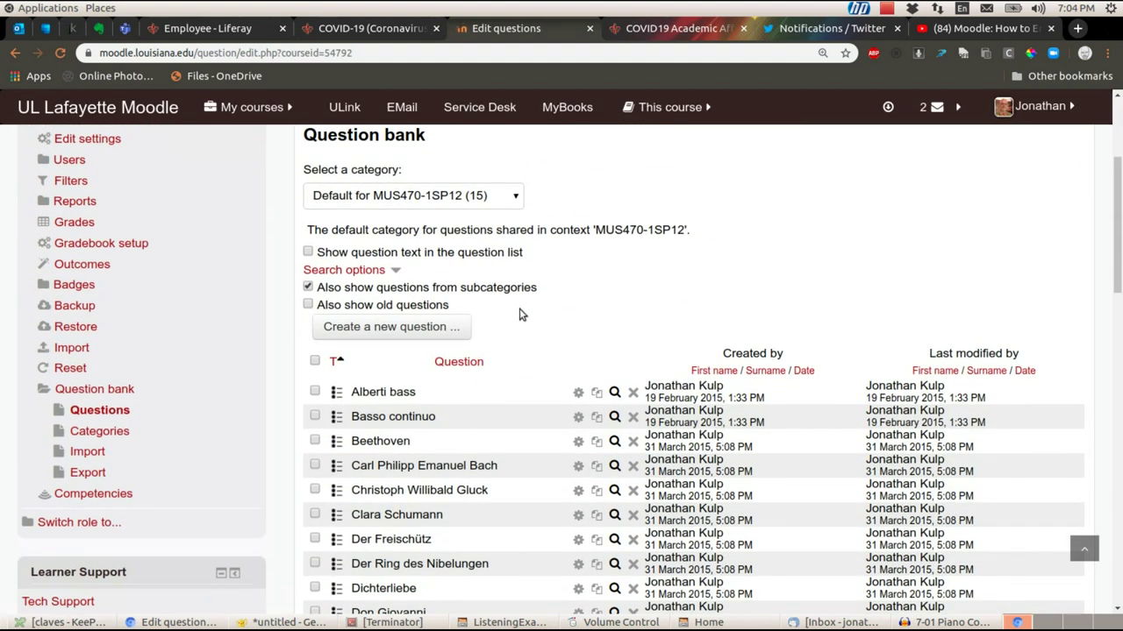
Step: Create a new Essay question in the Default for MUS470-1SP12 category
click(376, 332)
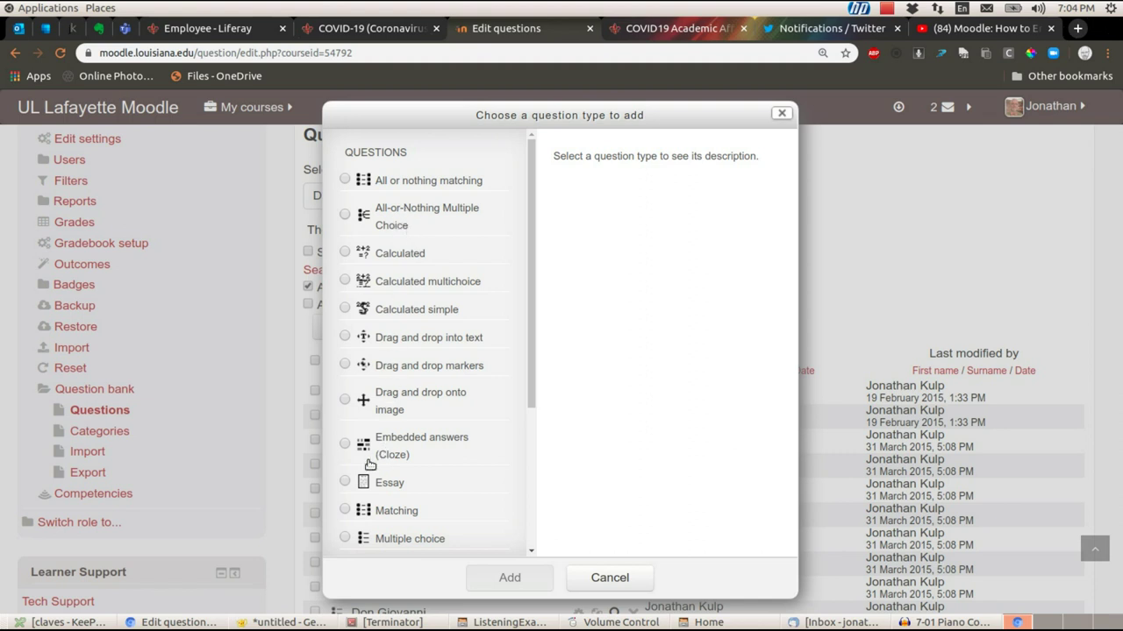
click(348, 482)
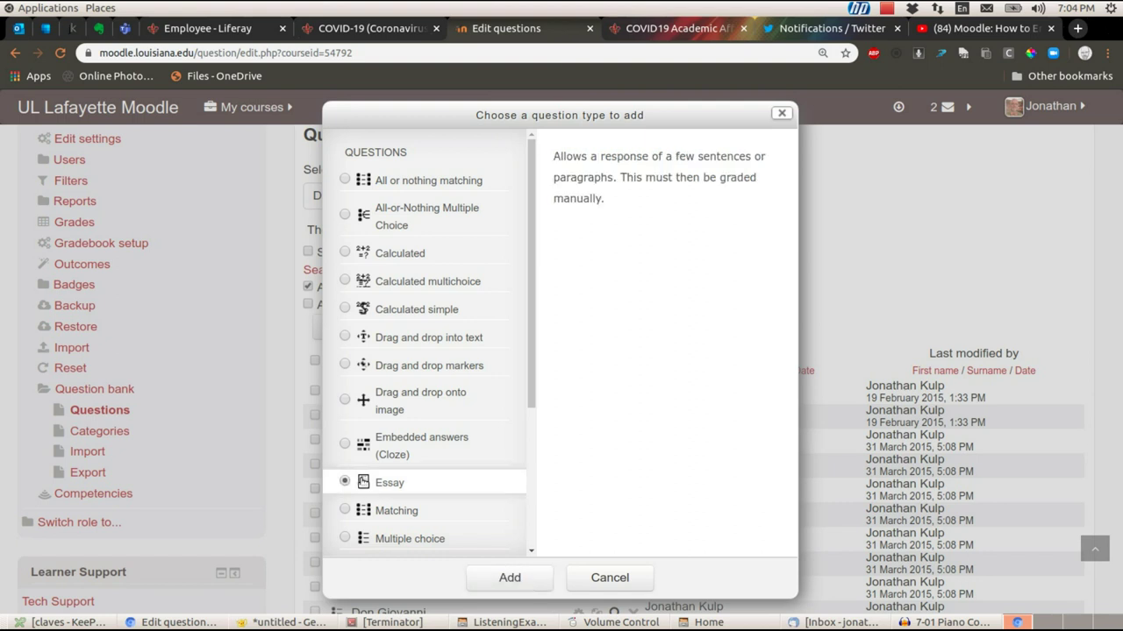
click(510, 578)
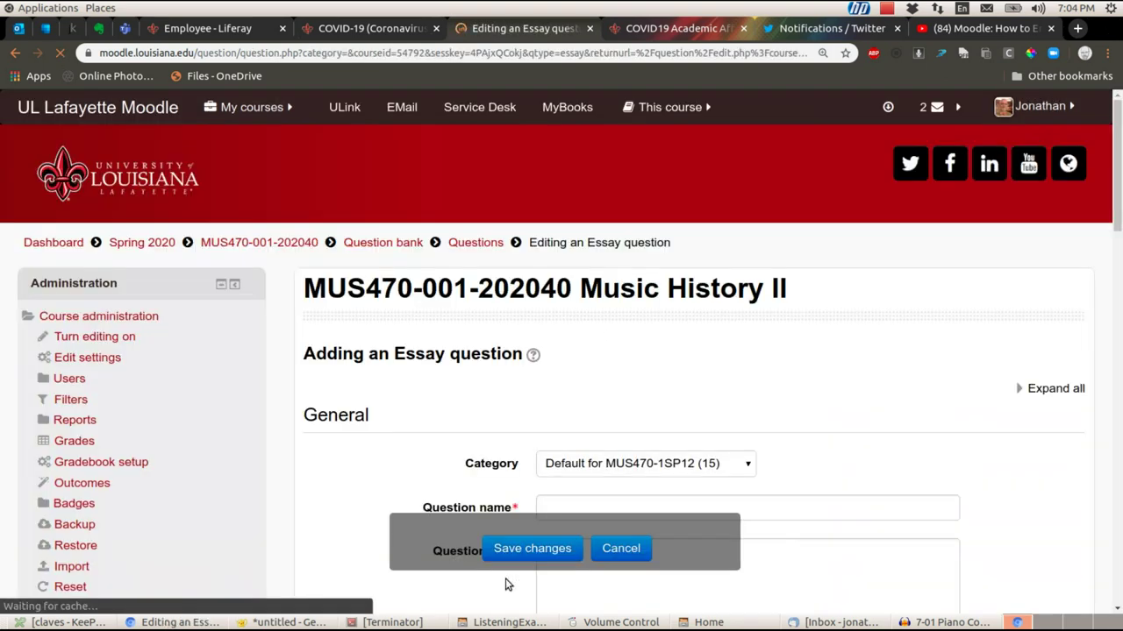
Step: Name the new essay question 'Example 2'
scroll(601, 466, down, 4)
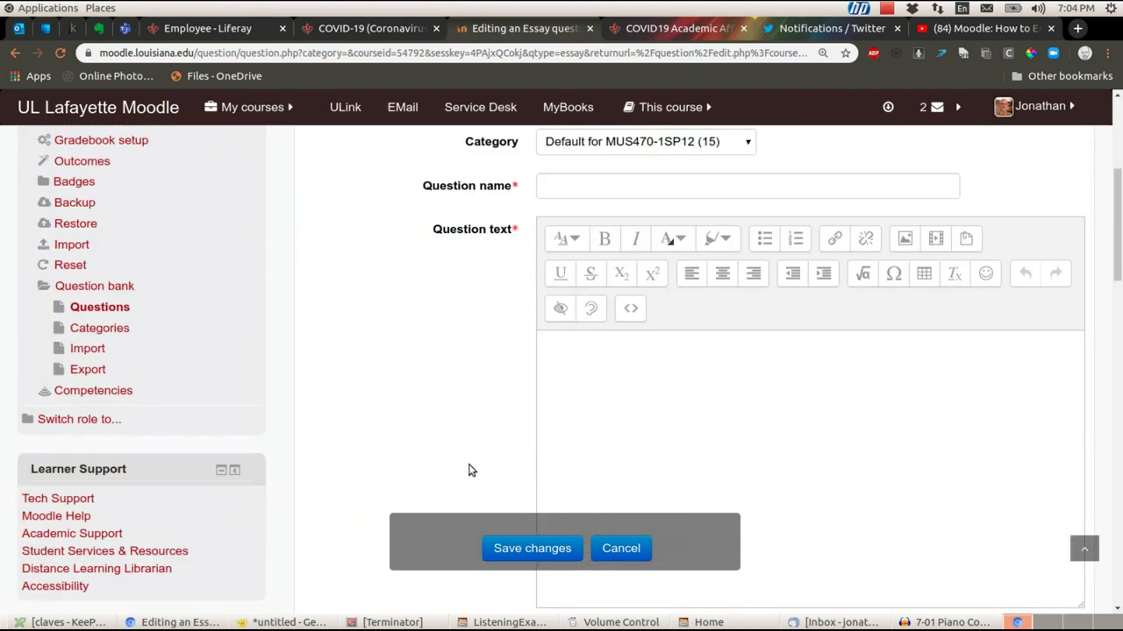
click(575, 188)
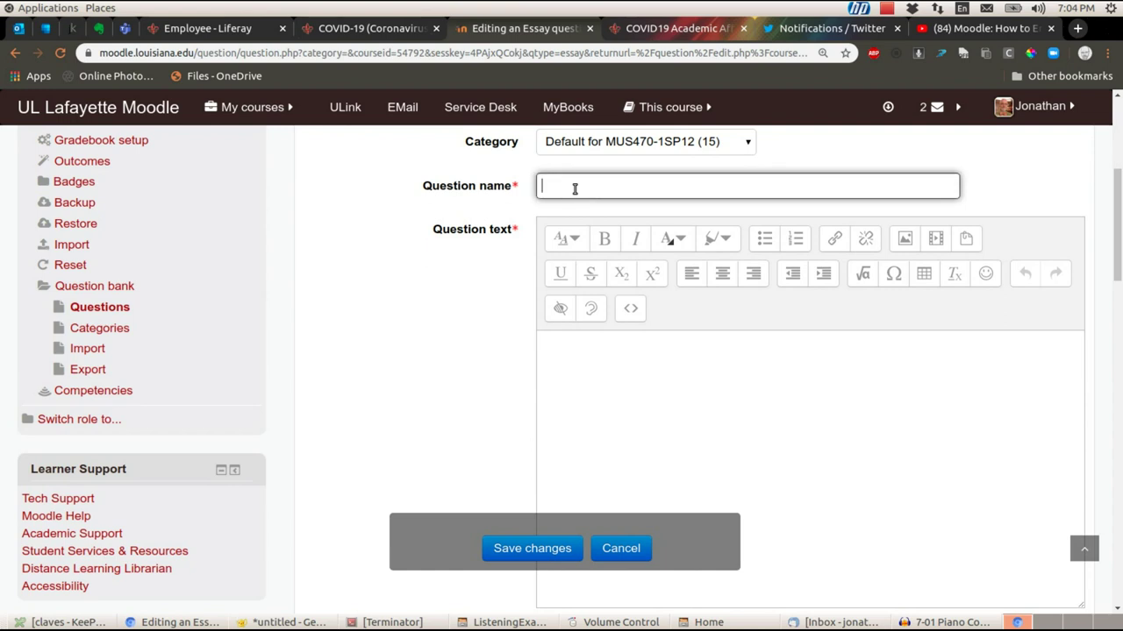
text(Example 3)
key(BackSpace)
text(2)
Step: In the Geany draft, select the listening prompt sentence on line 1 for copying
key(alt+Tab)
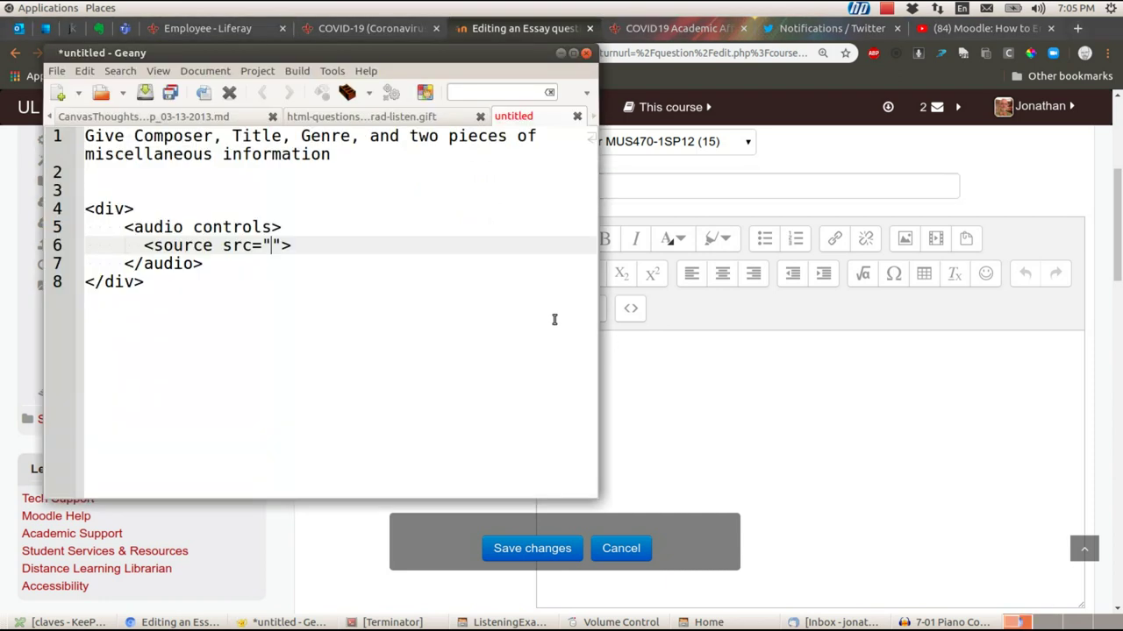
click(391, 171)
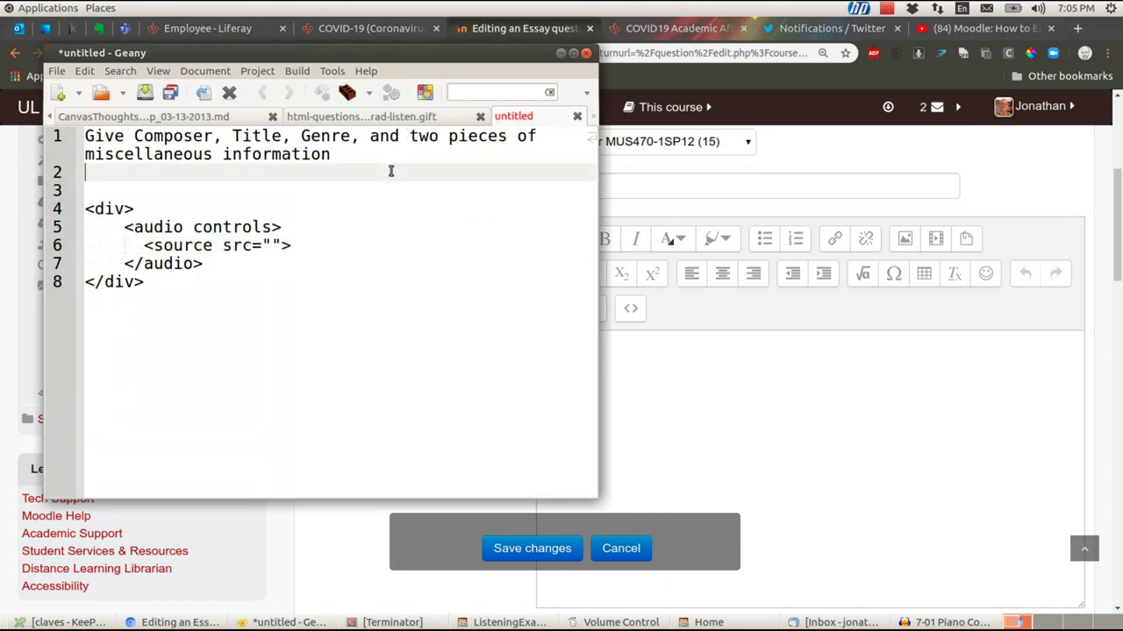
key(Up)
key(shift+Home)
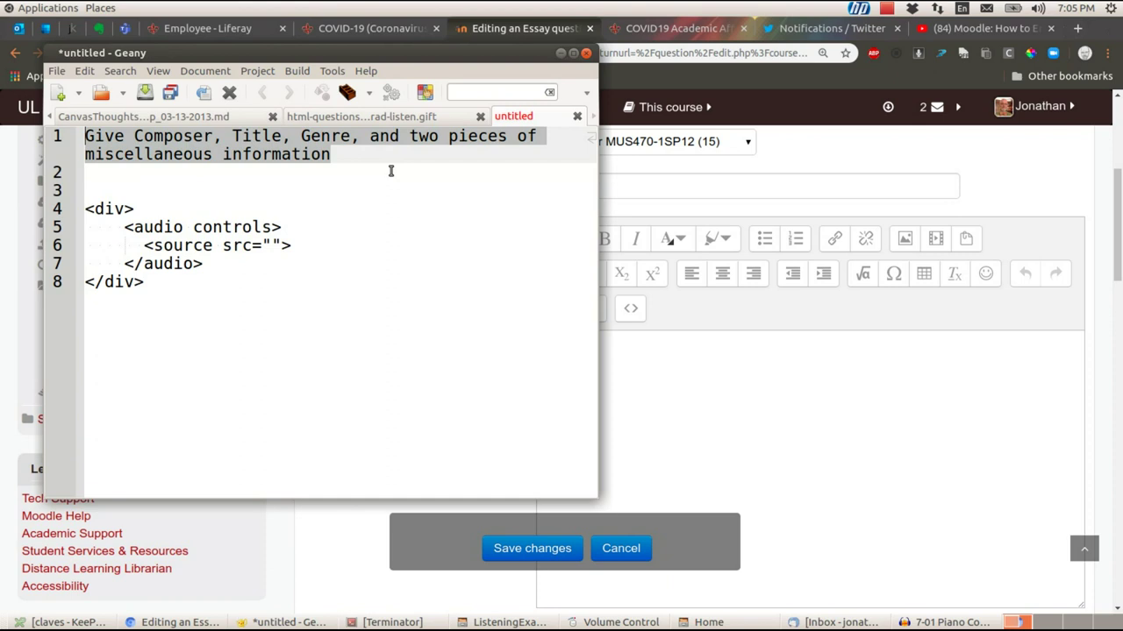
Step: Paste the composer/title/genre listening prompt into the Question text and start a new line
key(ctrl+c)
key(alt+Tab)
click(716, 377)
key(ctrl+v)
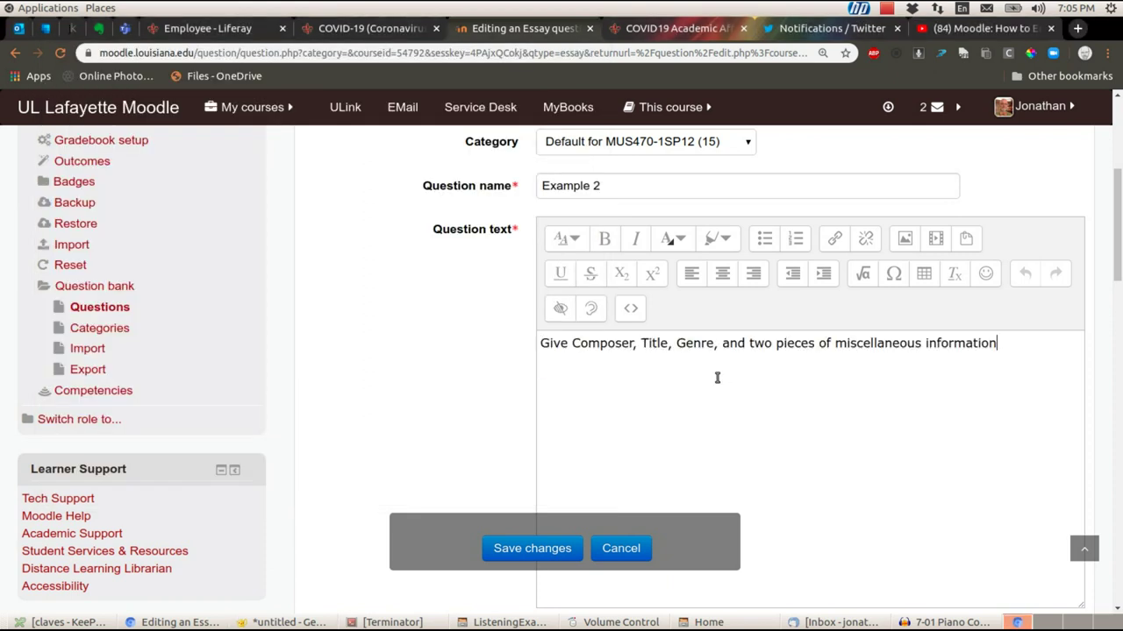
key(Return)
Step: Upload Example02.mp3 and insert it as a media link named 'Example 2'
click(934, 250)
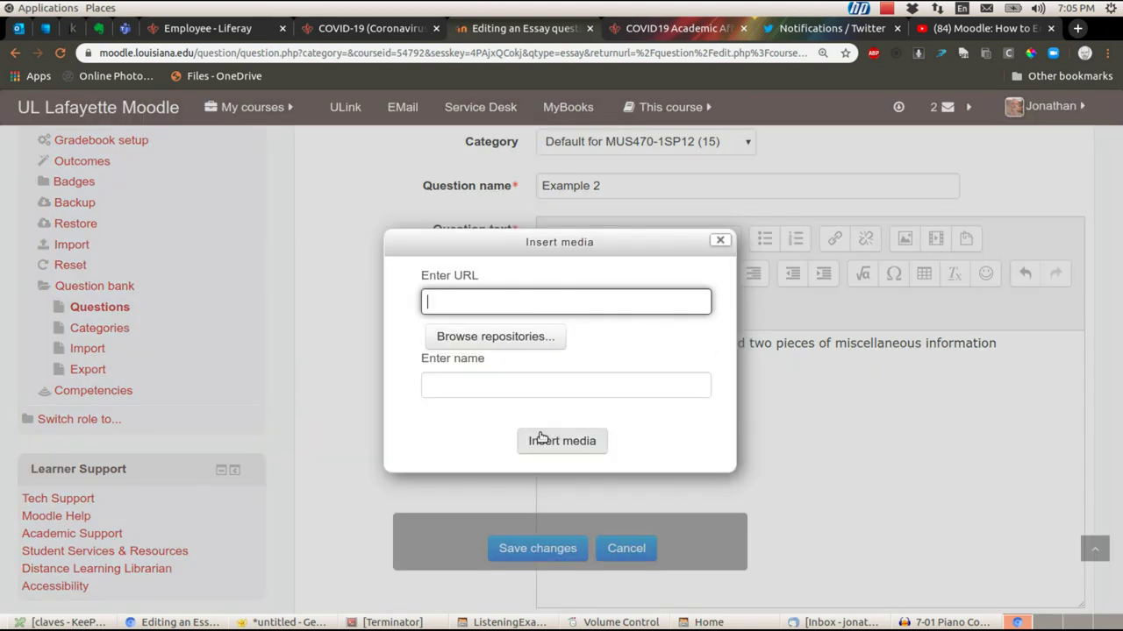
click(517, 338)
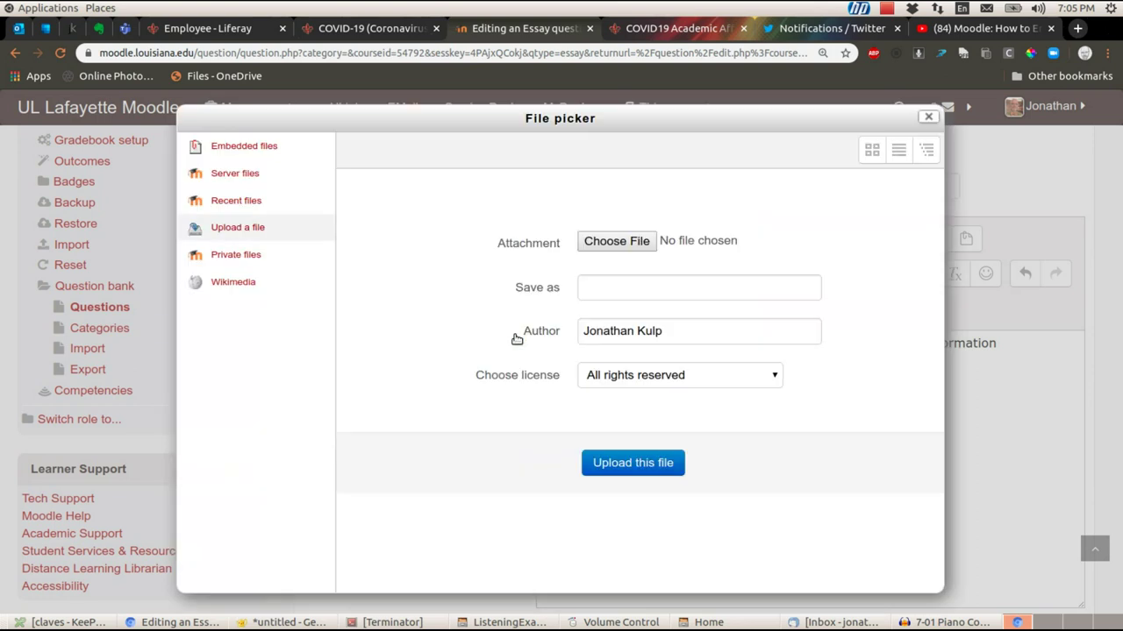
click(605, 240)
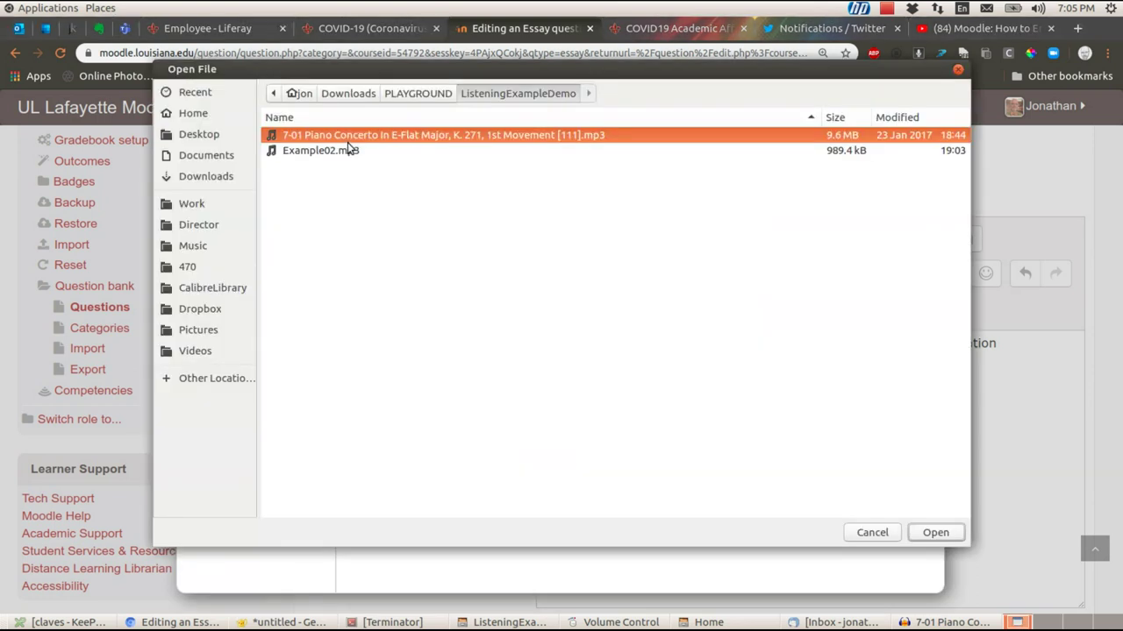
double_click(315, 151)
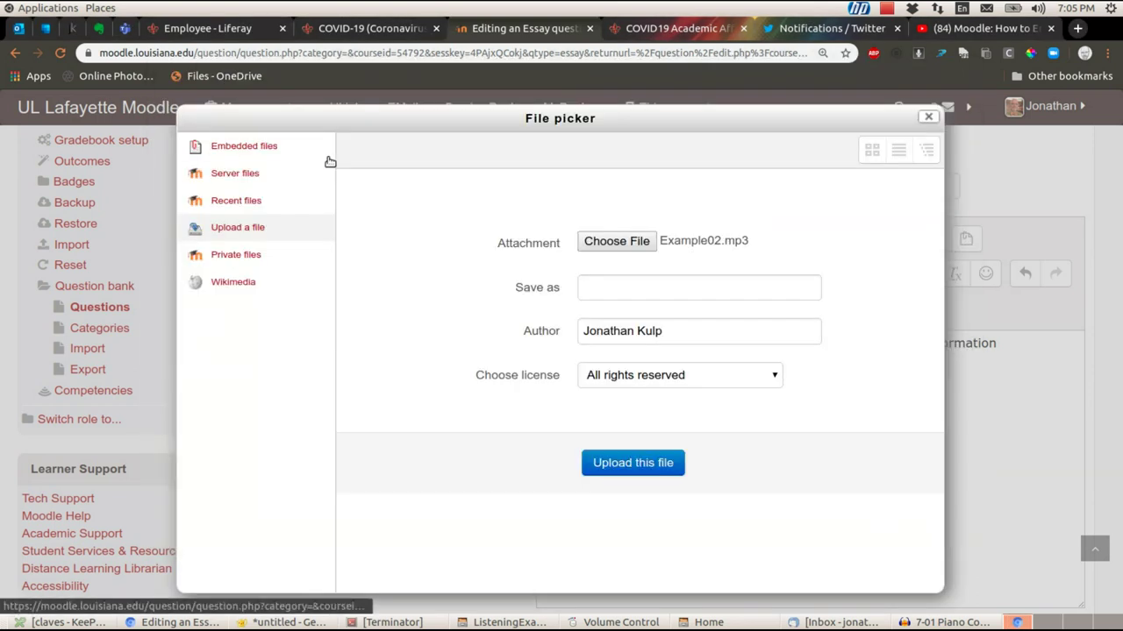
click(609, 462)
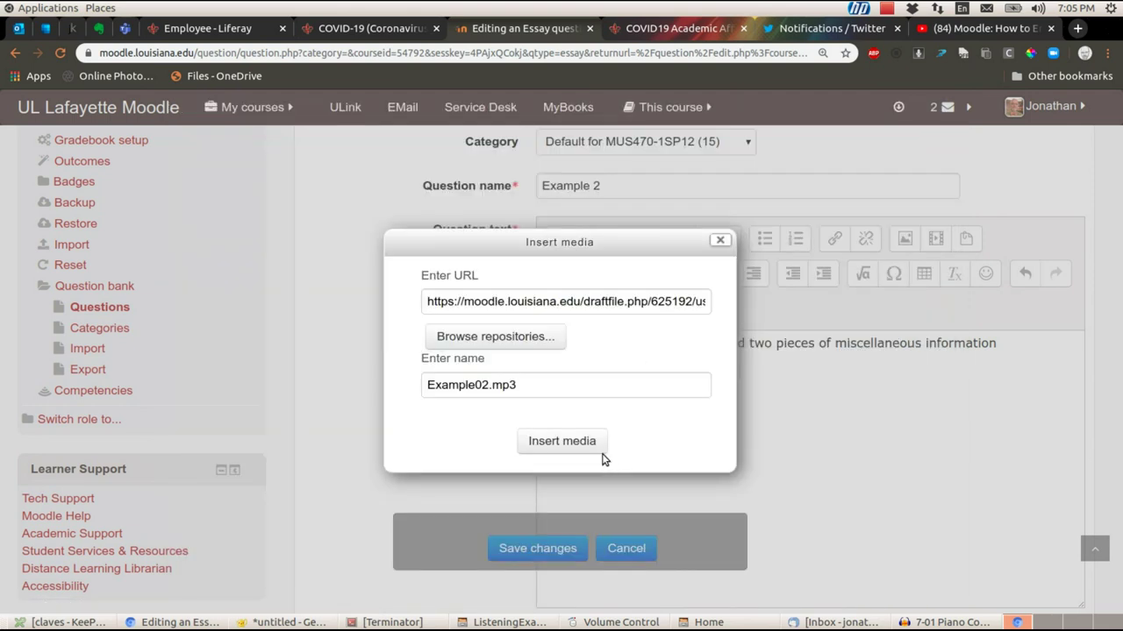
click(465, 386)
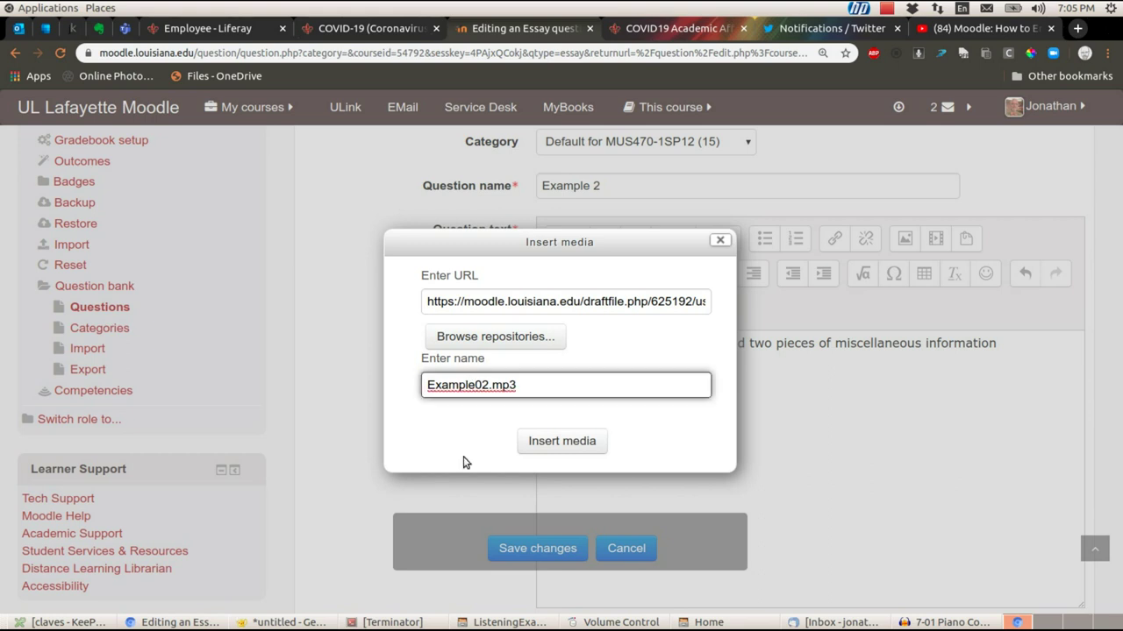
key(BackSpace)
key(BackSpace)
text(2)
key(Delete)
key(Delete)
key(Delete)
key(Delete)
click(561, 443)
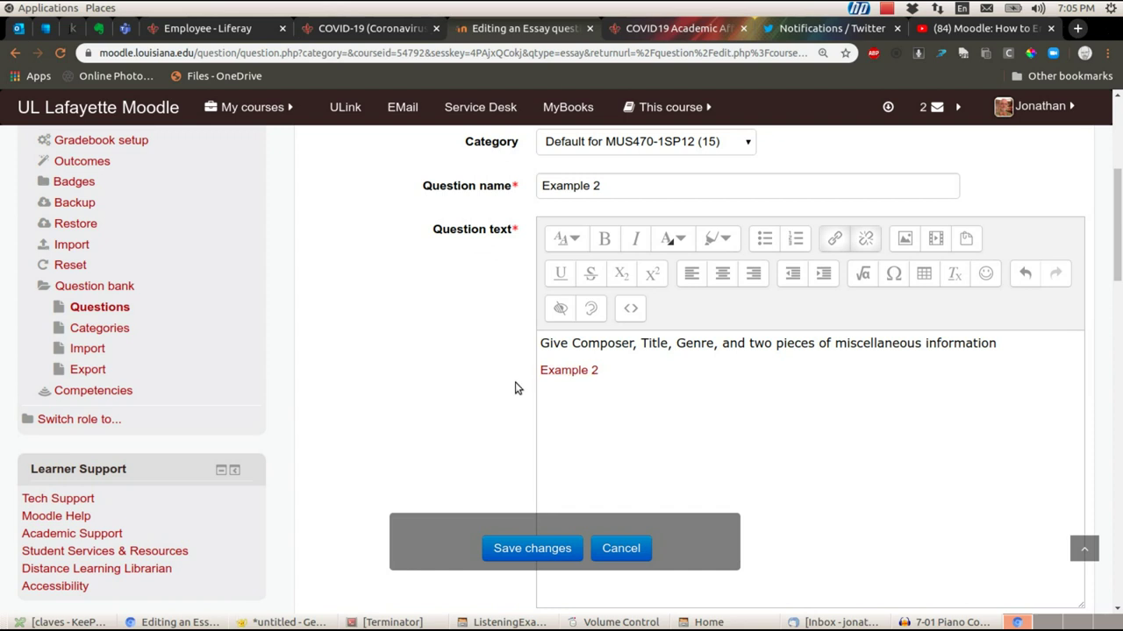
Step: Change the question's Default mark from 1 to 5
scroll(519, 384, down, 1)
scroll(515, 388, down, 3)
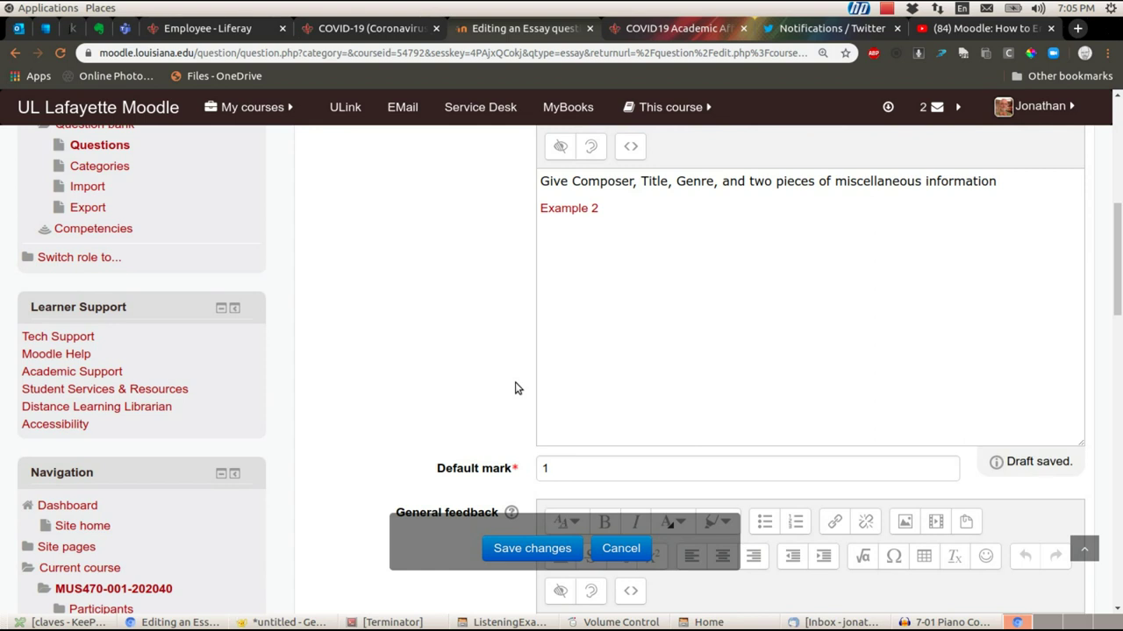
scroll(515, 388, up, 1)
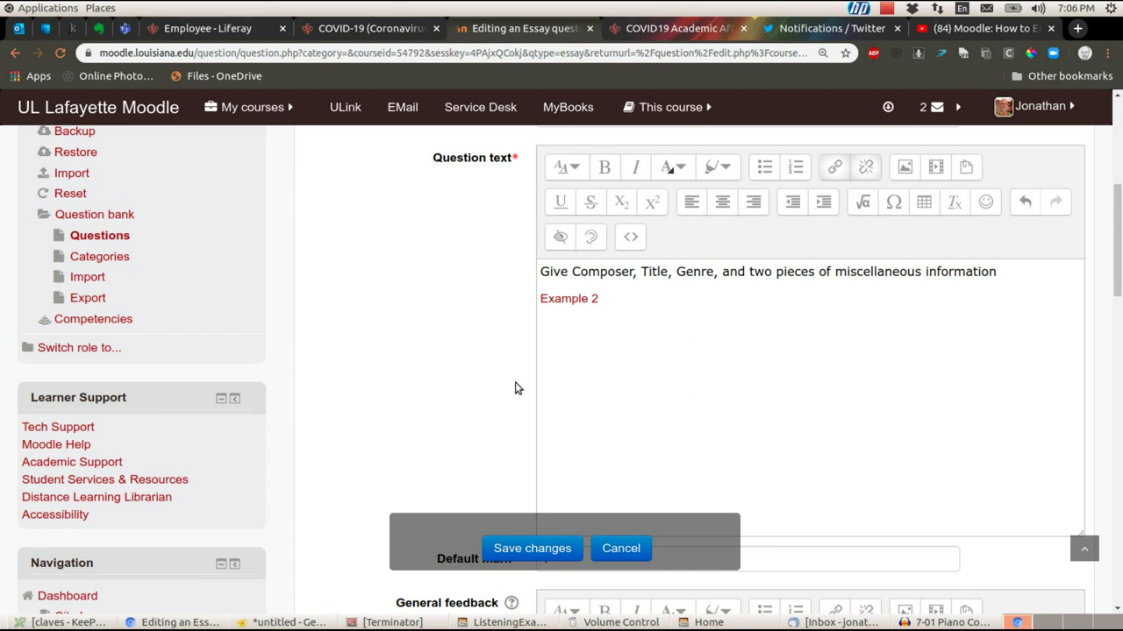
scroll(516, 388, down, 1)
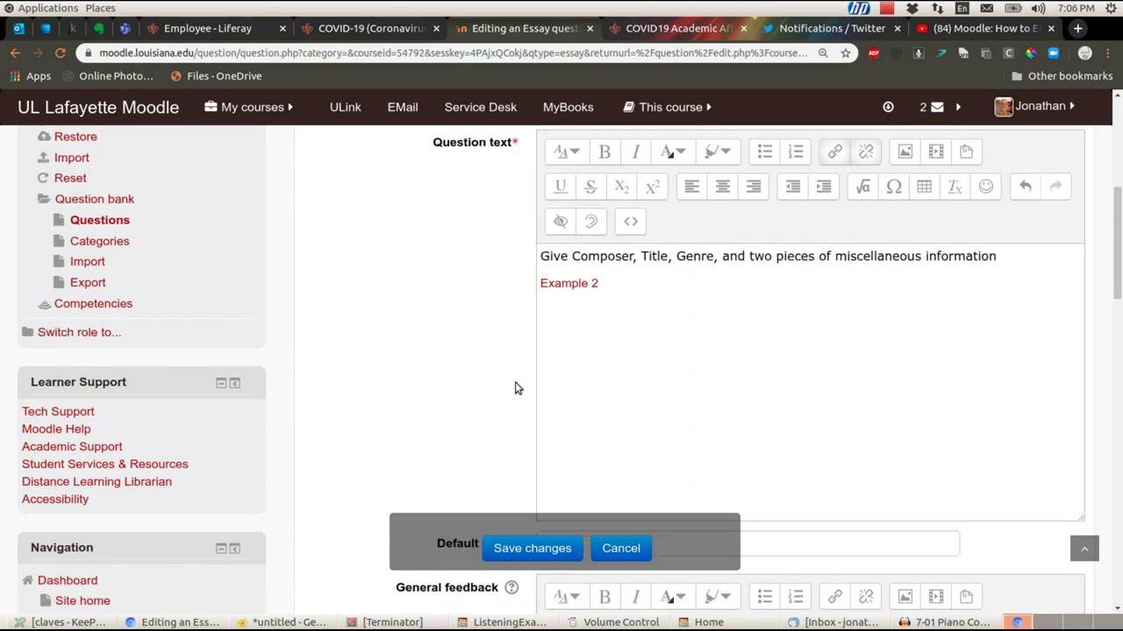
scroll(516, 389, down, 5)
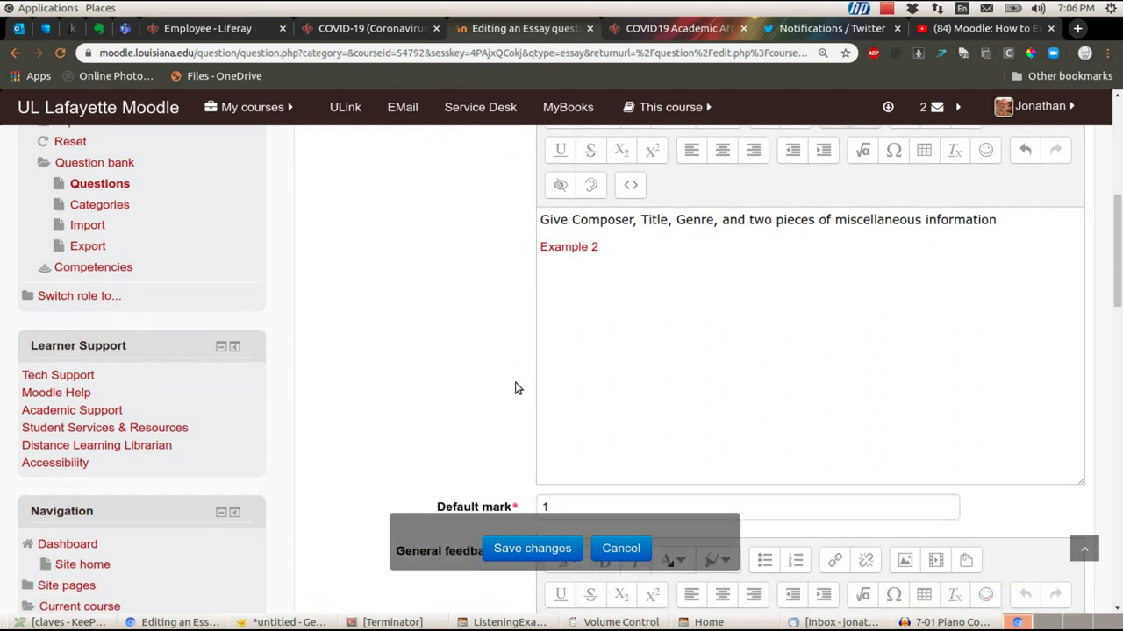
click(586, 299)
key(BackSpace)
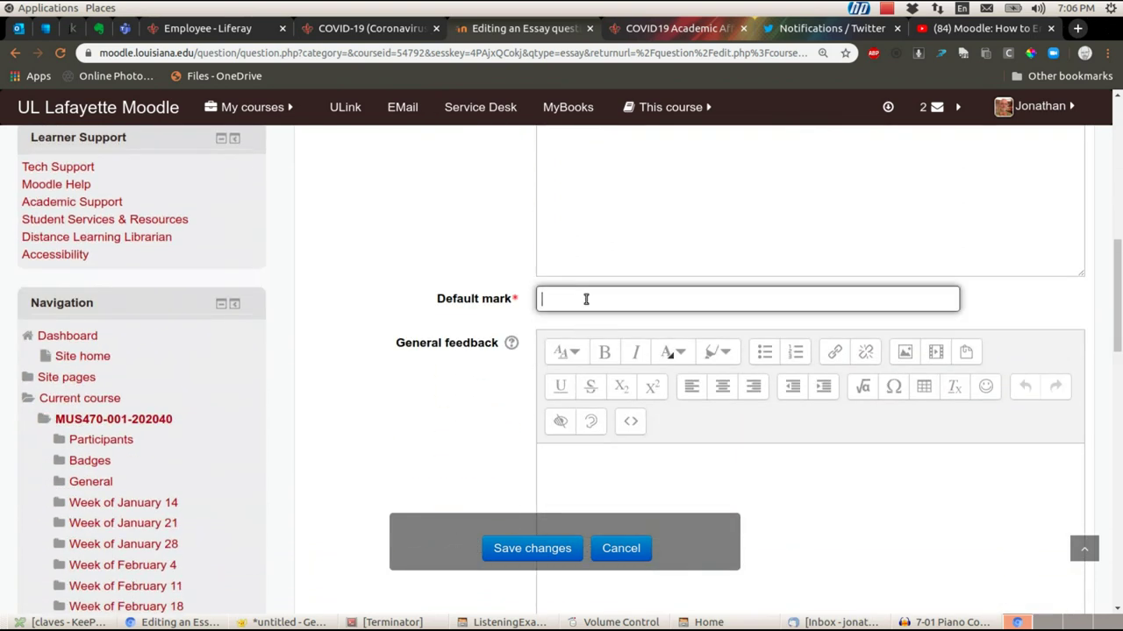
text(5)
Step: Save the Example 2 essay question to the question bank
scroll(496, 446, down, 2)
scroll(497, 446, down, 2)
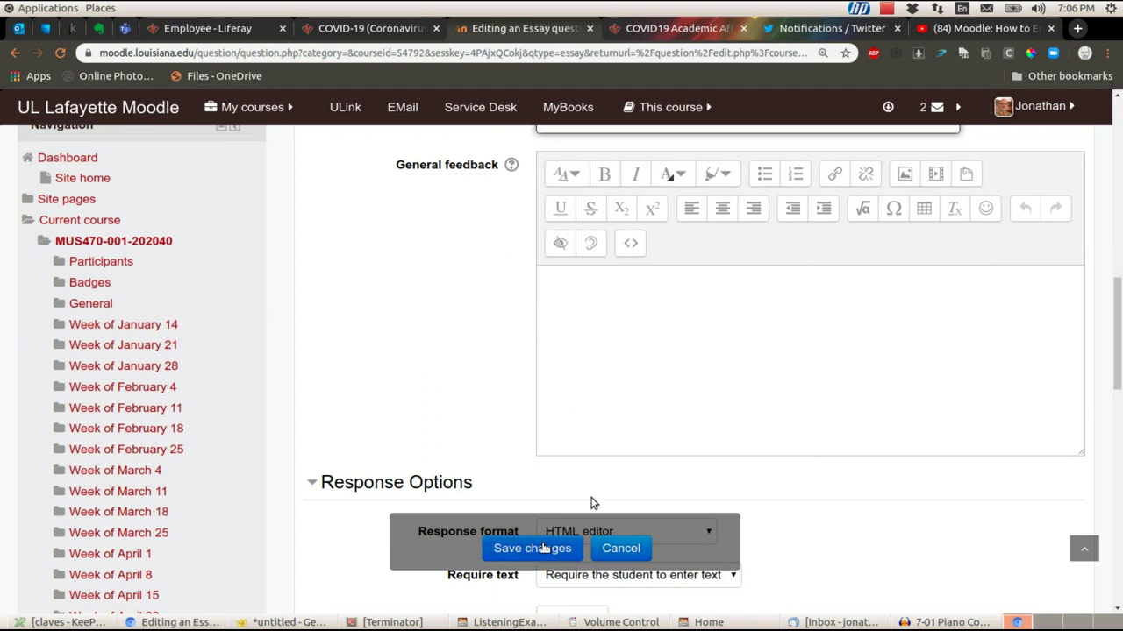
scroll(518, 431, down, 4)
scroll(517, 431, down, 2)
scroll(517, 431, up, 15)
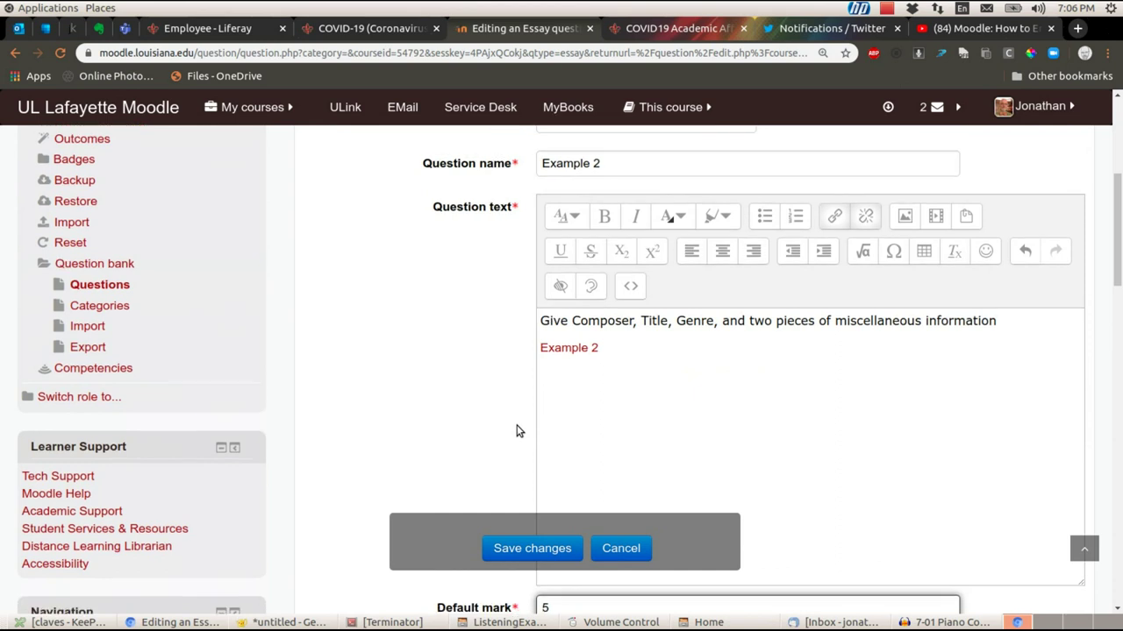
scroll(517, 431, down, 8)
scroll(517, 430, down, 1)
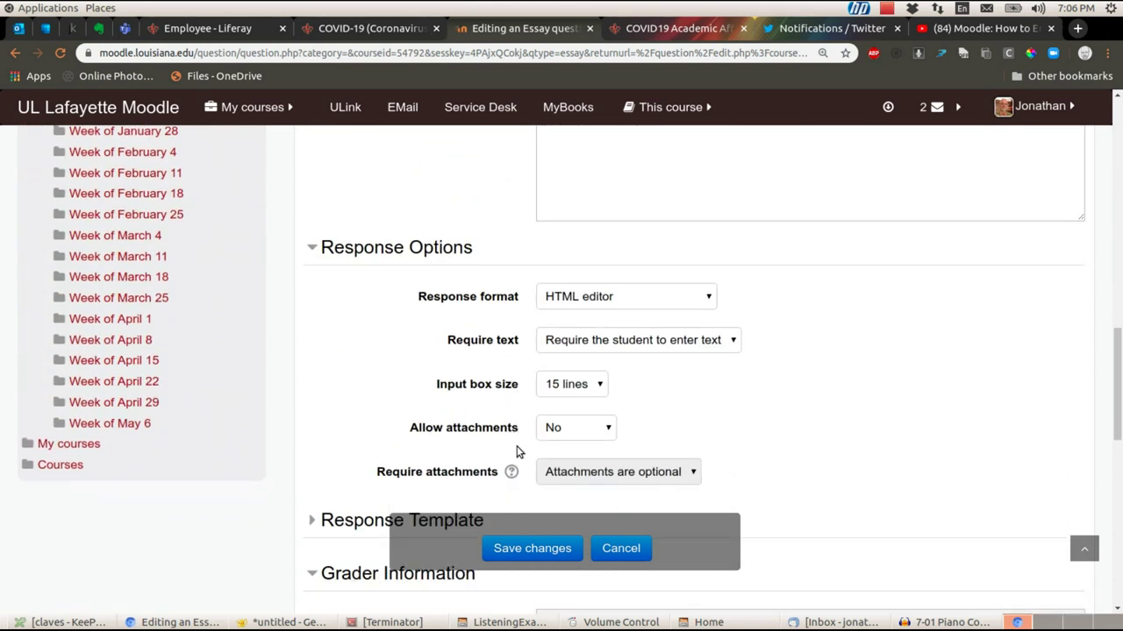
click(525, 551)
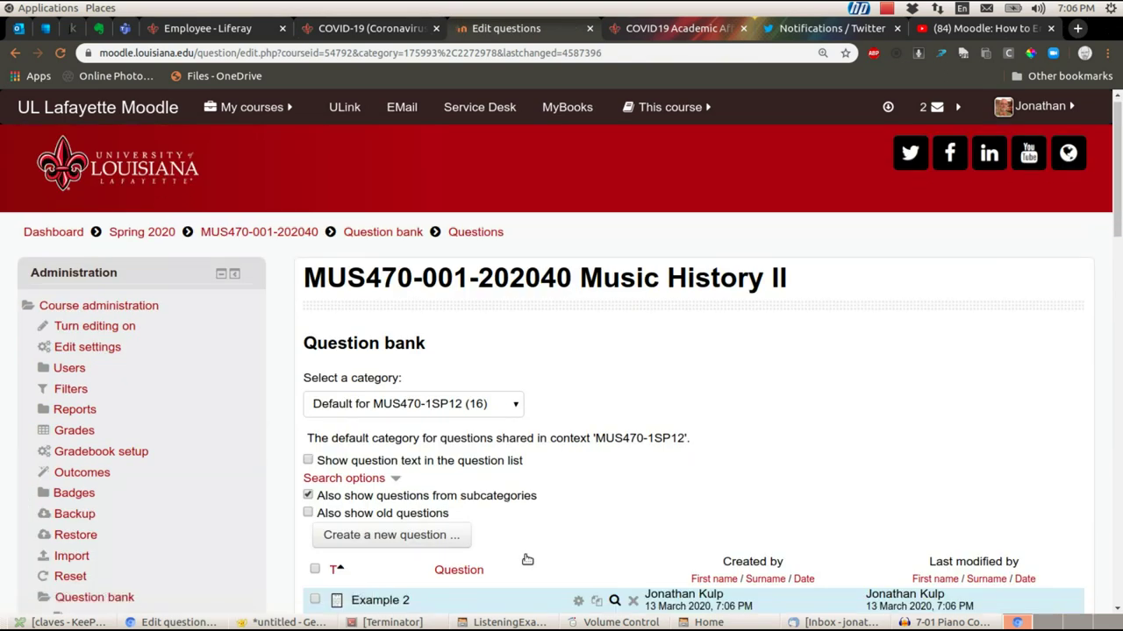
Step: Preview Example 2, centre the preview window, and start its 1:01 audio clip
scroll(527, 560, down, 2)
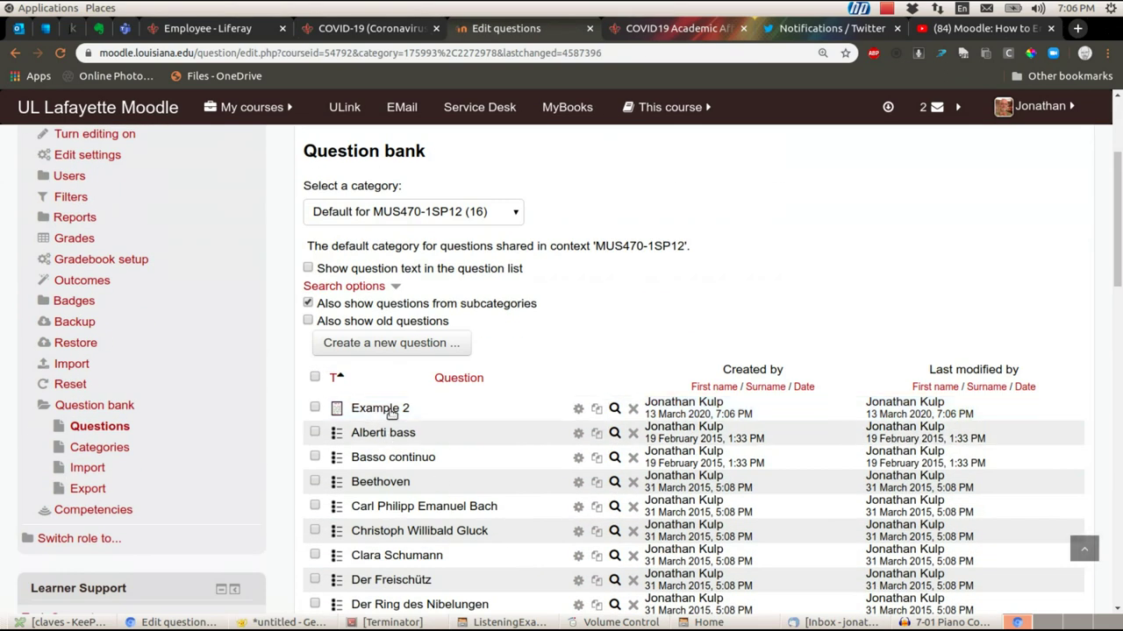
click(614, 410)
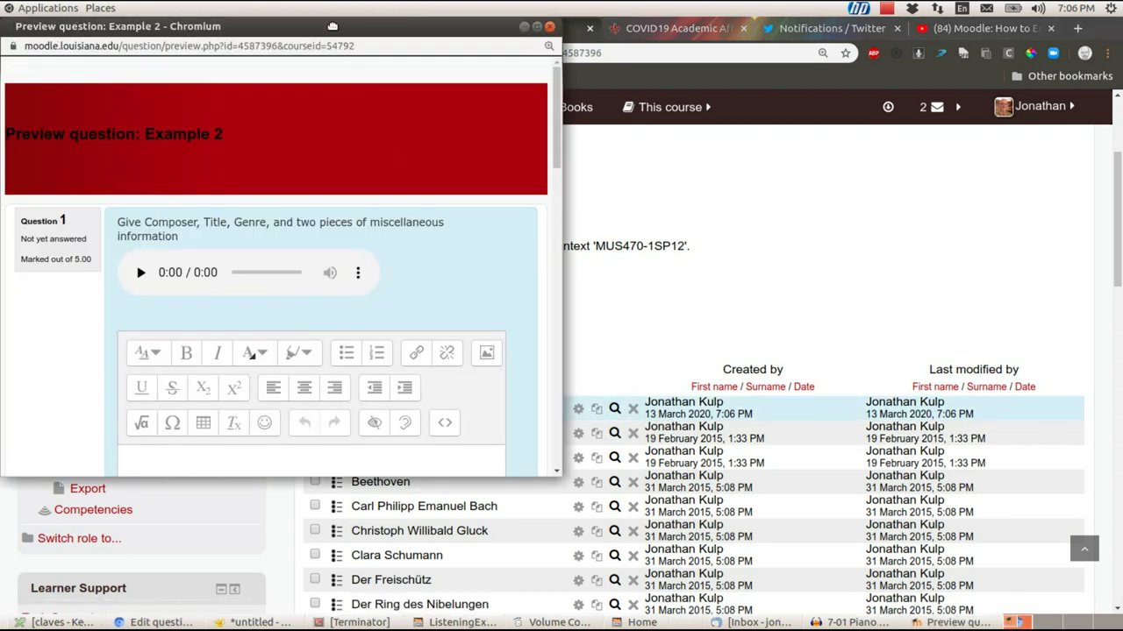
drag(332, 26, 653, 93)
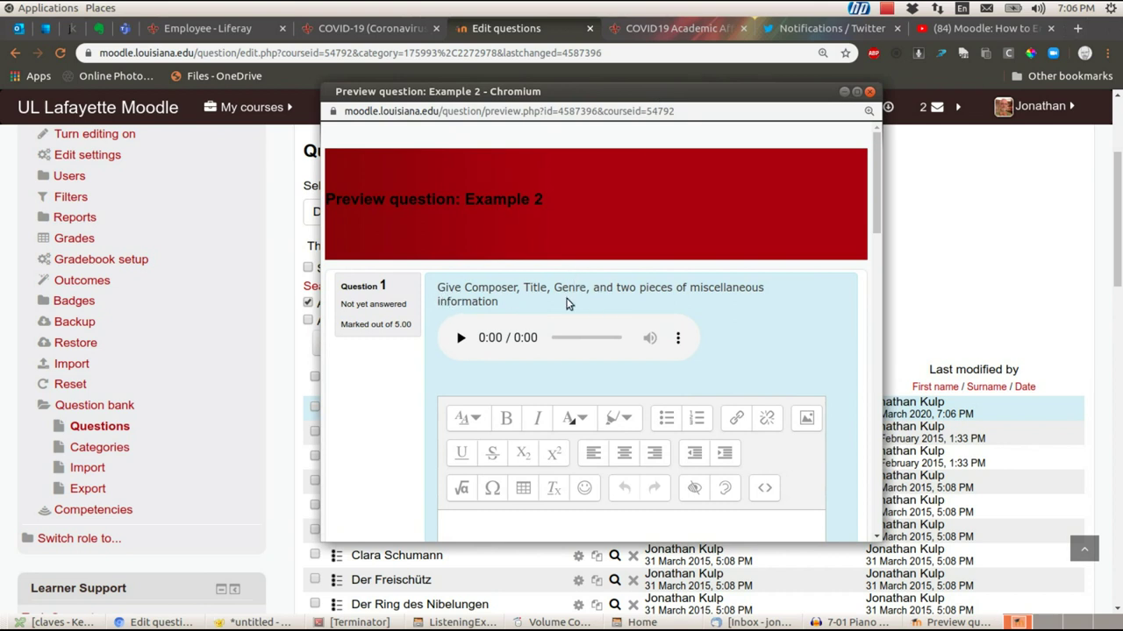
click(458, 340)
scroll(612, 373, down, 3)
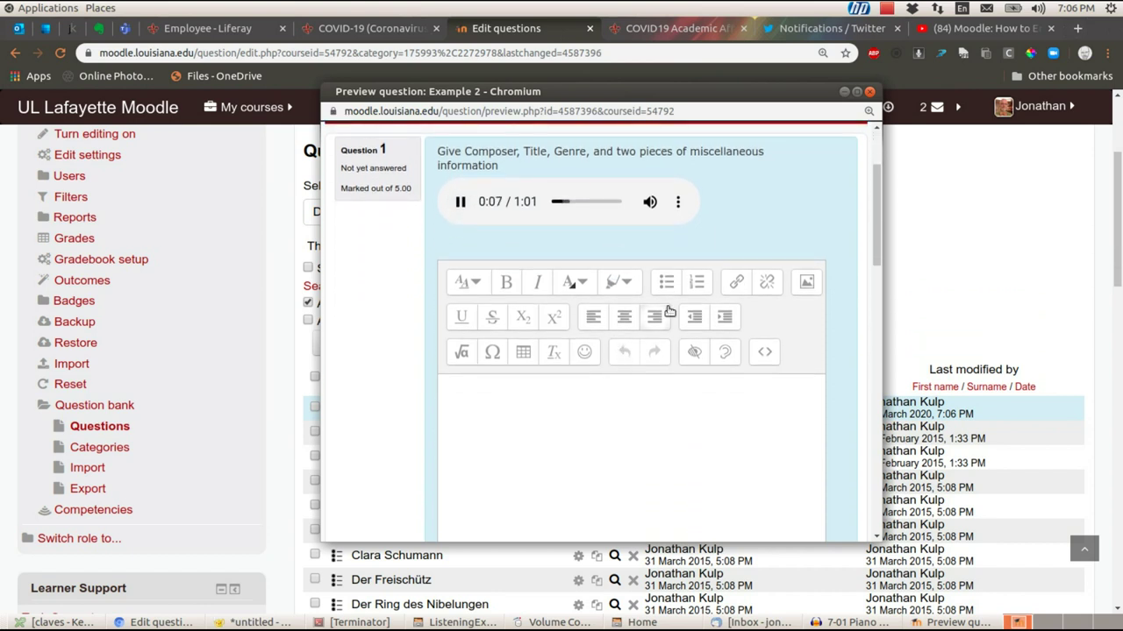
Step: Answer with a bulleted list: 'Palestrina' and 'Concerto for Bassoon in D-flat diminished Mass', then pause audio
click(669, 281)
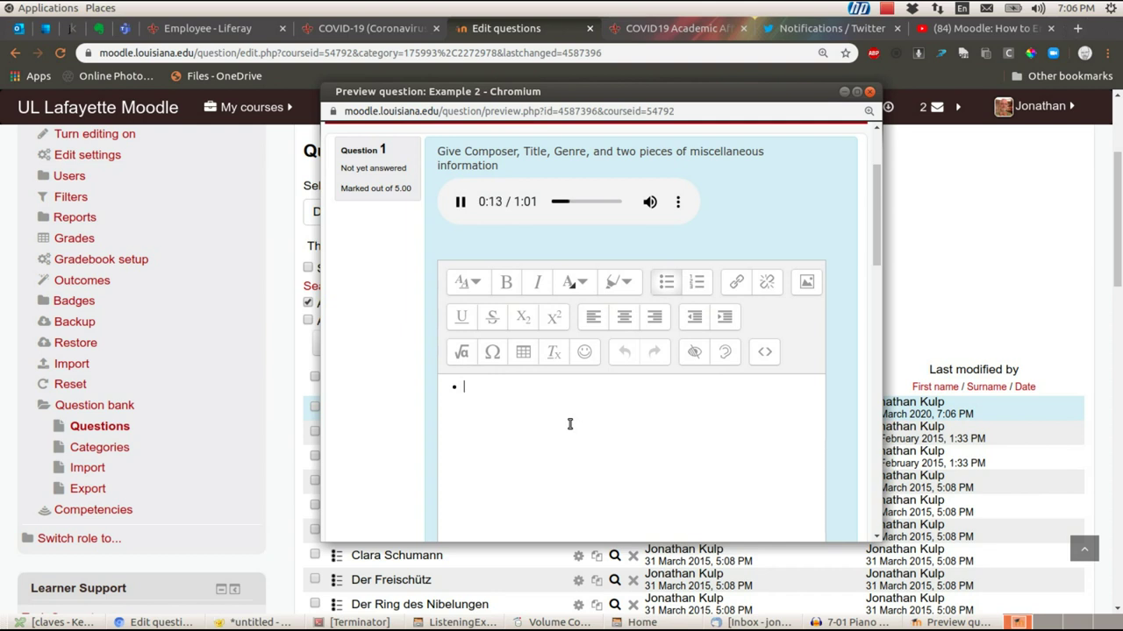
text(Palestrina)
key(Return)
text(Concert)
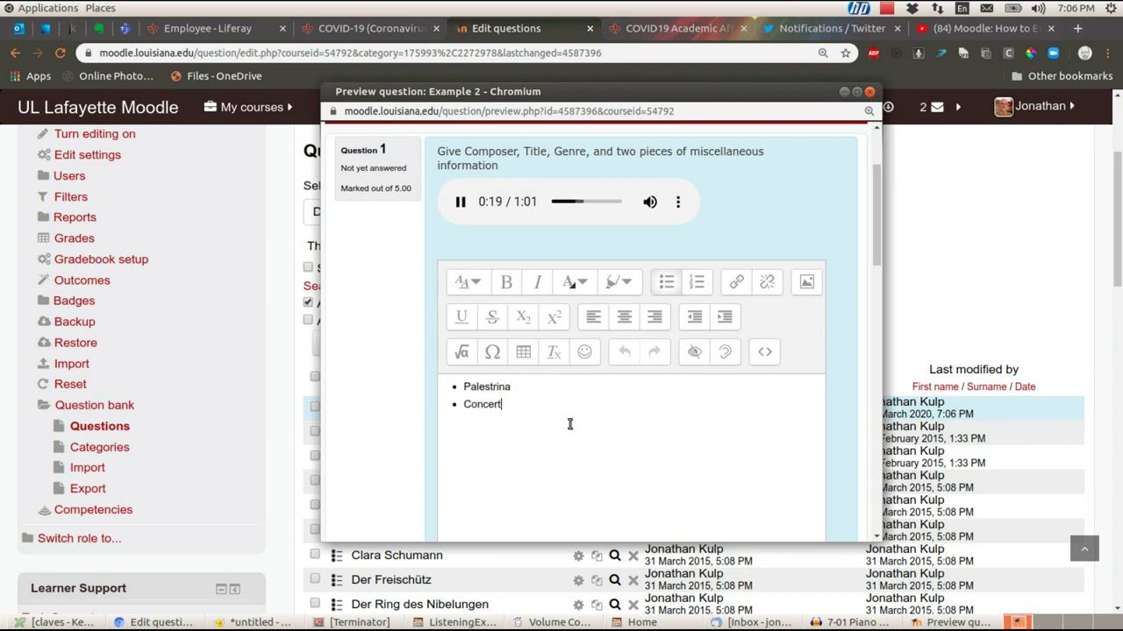
text(o for Bassoon in D-flat)
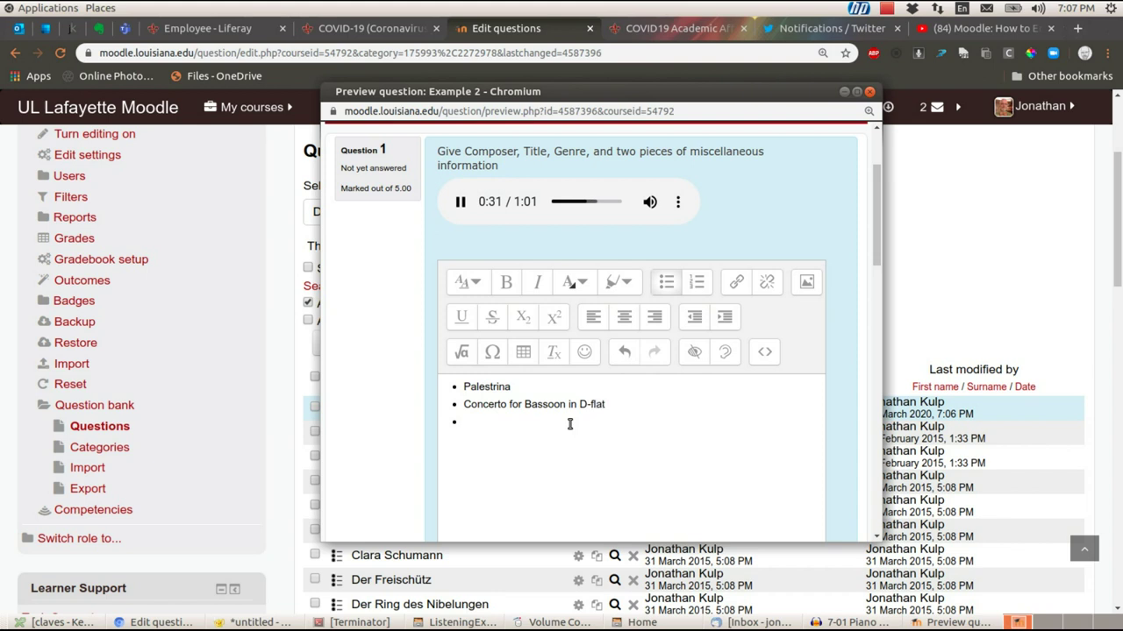
text( dimin)
text(ished )
text(Mass)
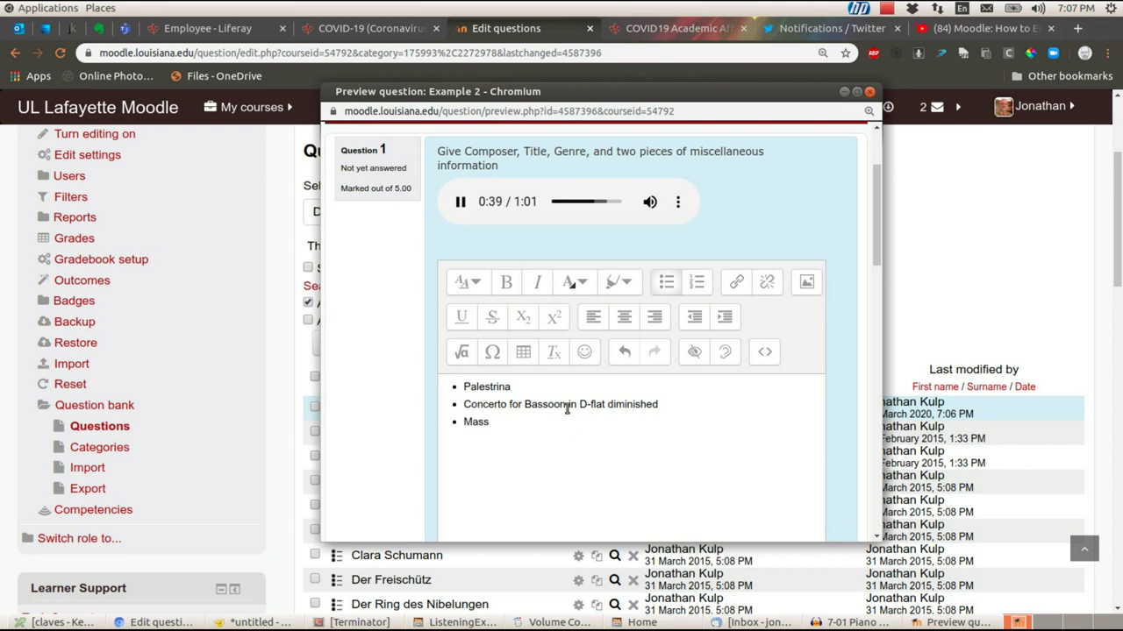
key(XF86AudioPlay)
Step: Submit and finish the preview attempt, review it, and close the preview window
scroll(756, 451, down, 2)
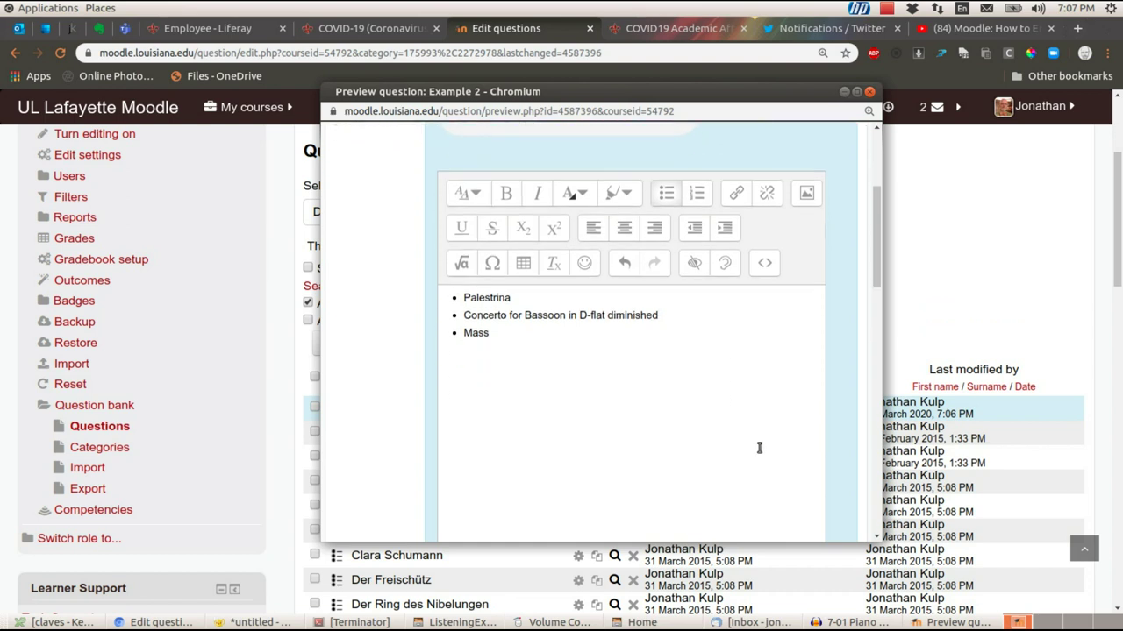
scroll(760, 449, down, 3)
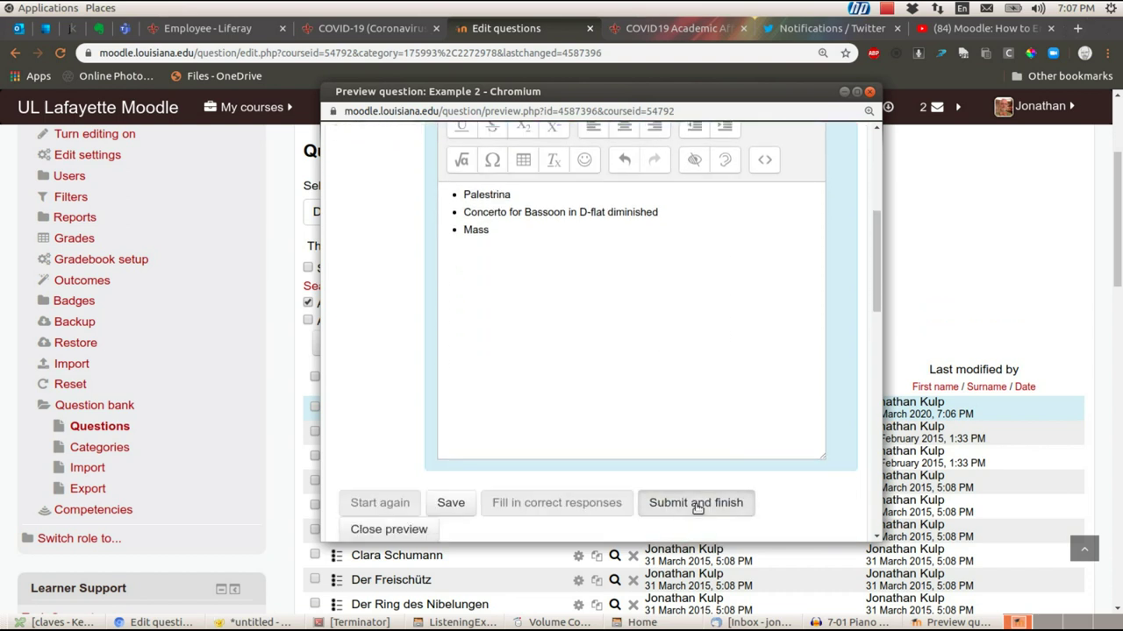
click(697, 506)
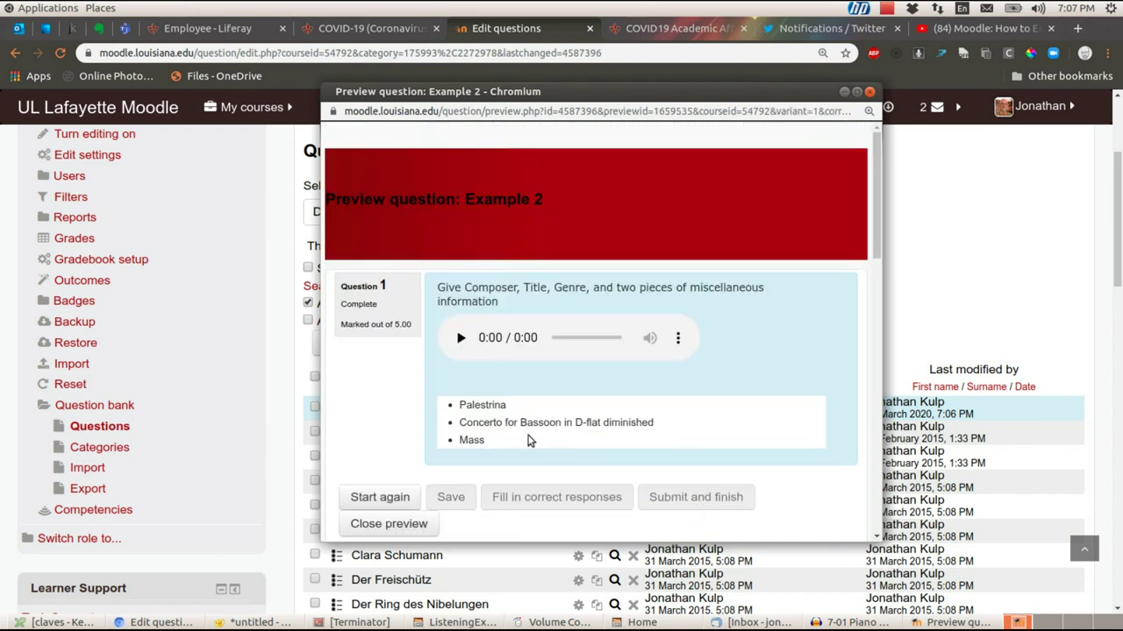
scroll(465, 421, down, 2)
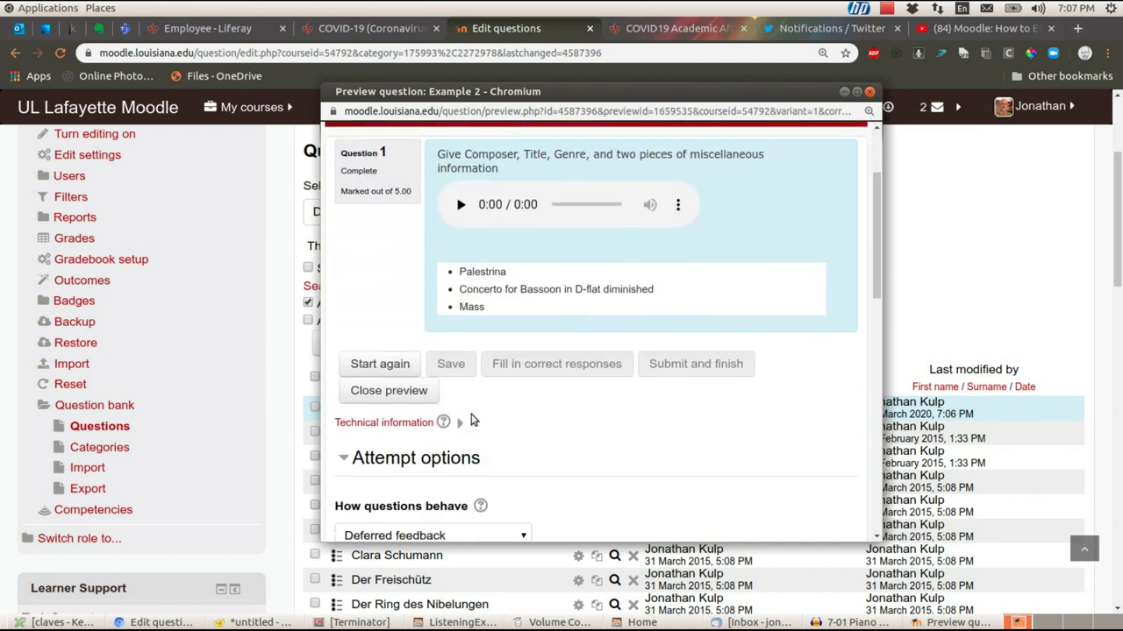
scroll(594, 443, up, 3)
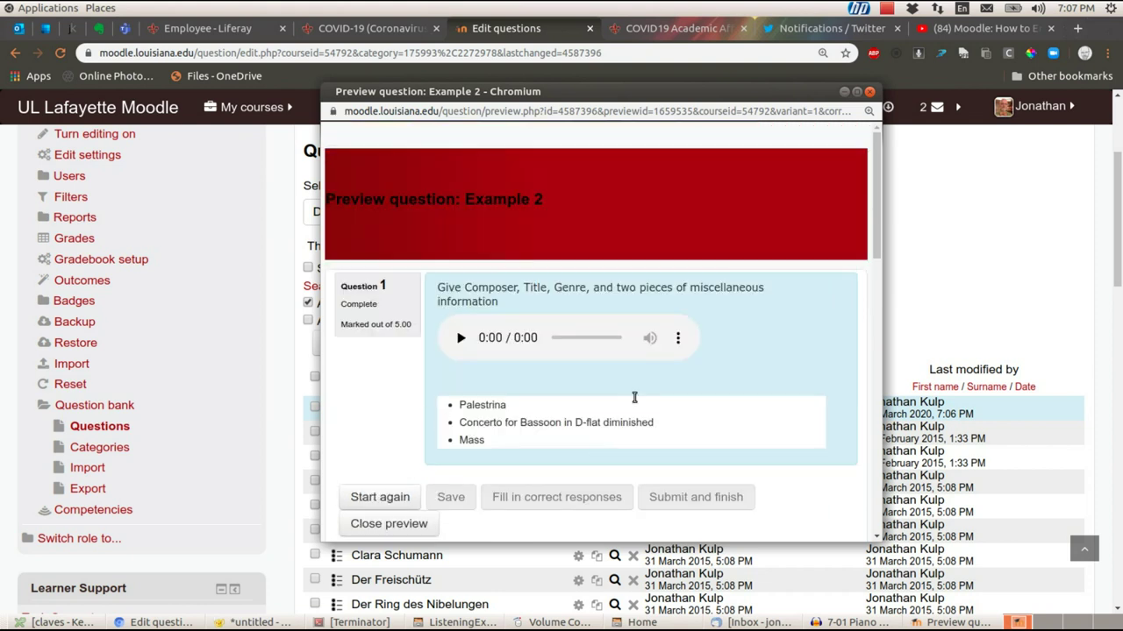
click(871, 92)
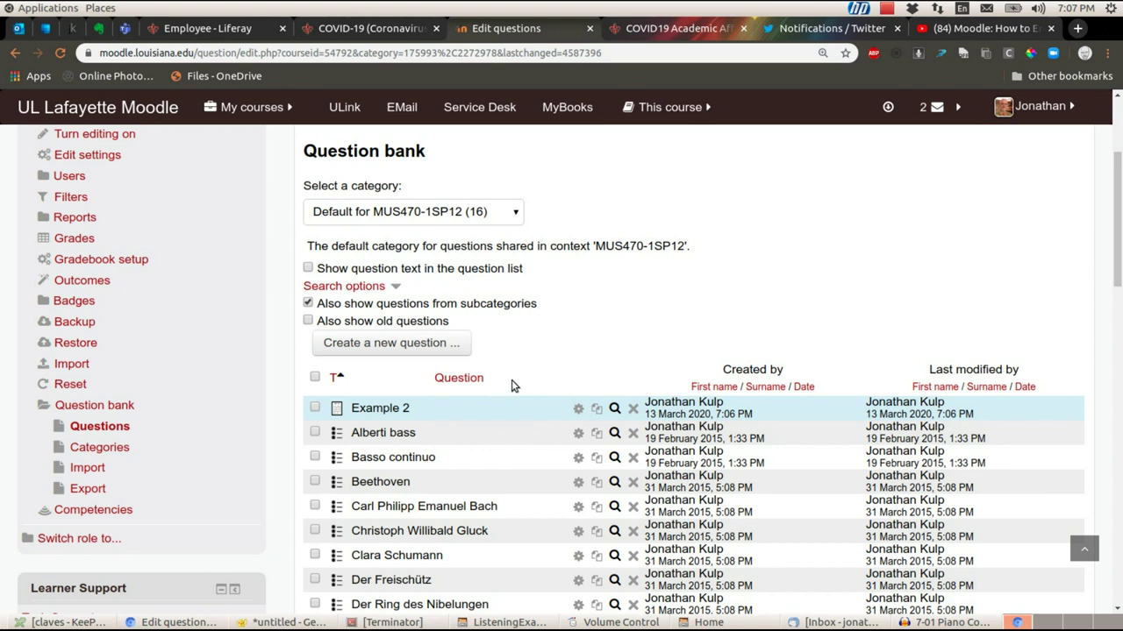
Step: Open Example 2 in the Essay question editing form from the question bank
click(578, 411)
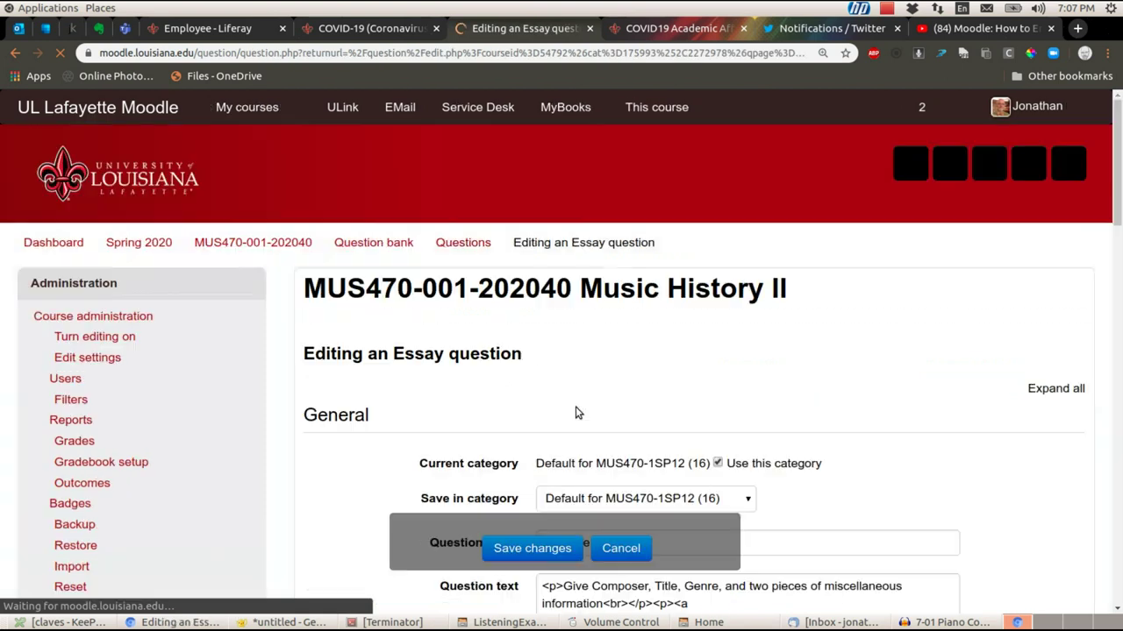
scroll(578, 411, down, 5)
scroll(578, 412, down, 1)
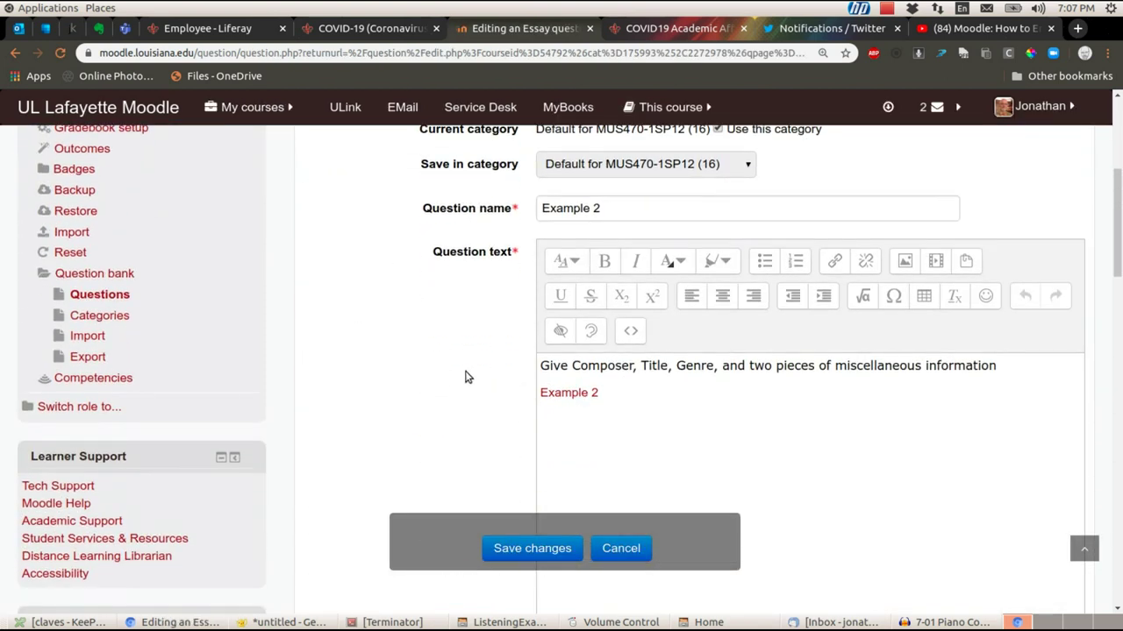
Step: Switch the question text to HTML, move the link paragraph to its own line, and select the Example02.mp3 address
click(631, 332)
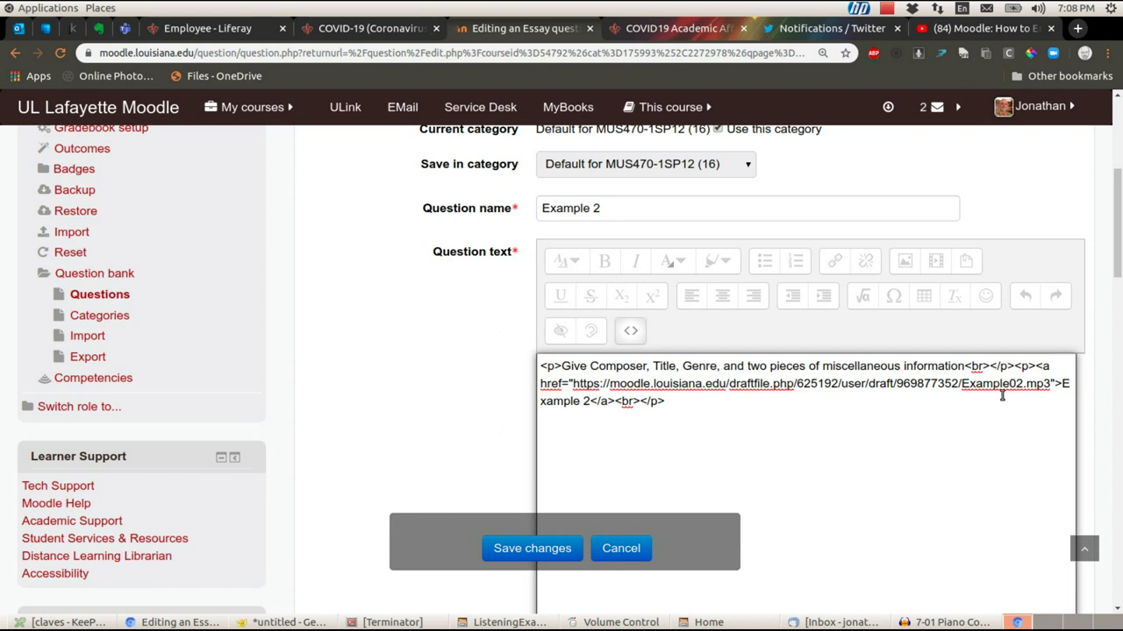
key(Return)
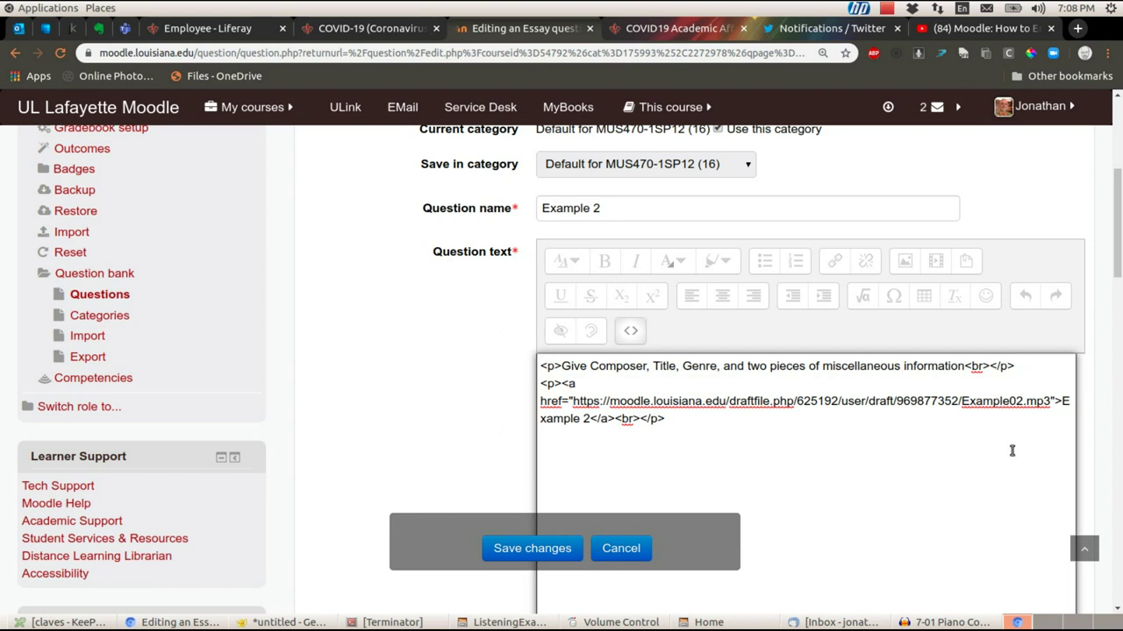
key(Return)
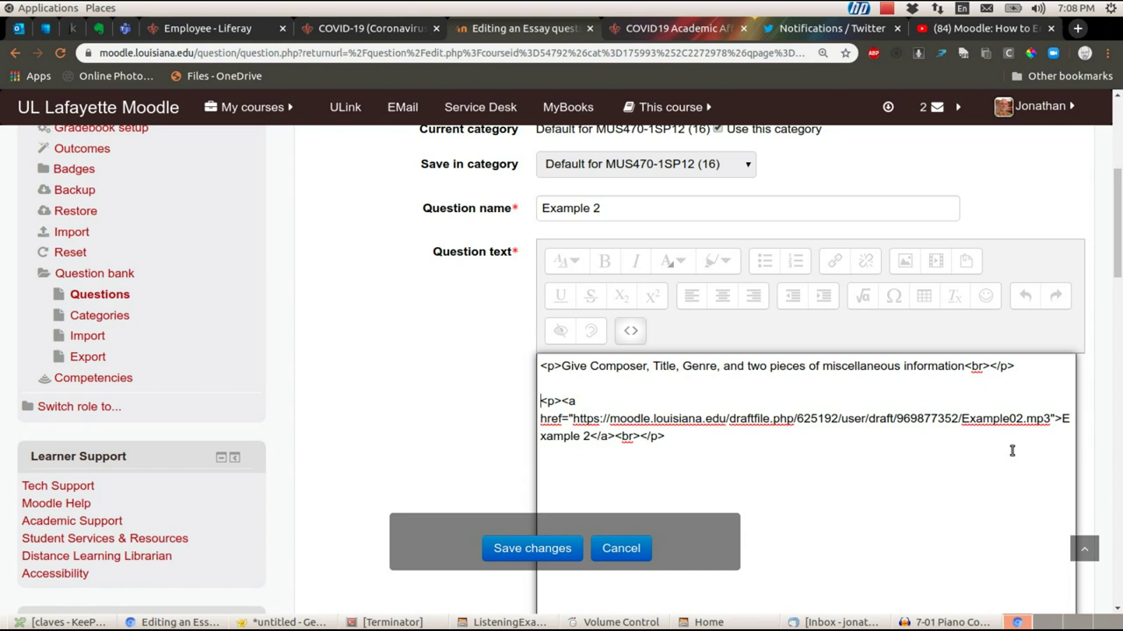
key(Up)
key(Up)
key(Right)
shift+click(1051, 419)
key(ctrl+c)
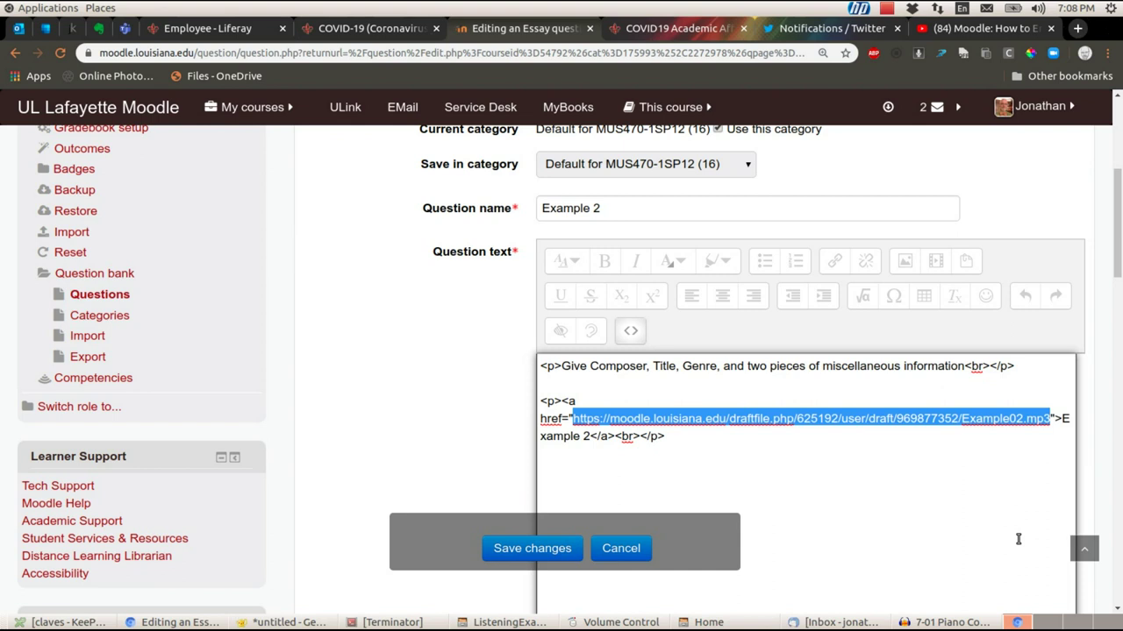
Step: In Geany, paste the Example02.mp3 address into the audio source's empty src attribute
key(alt+Tab)
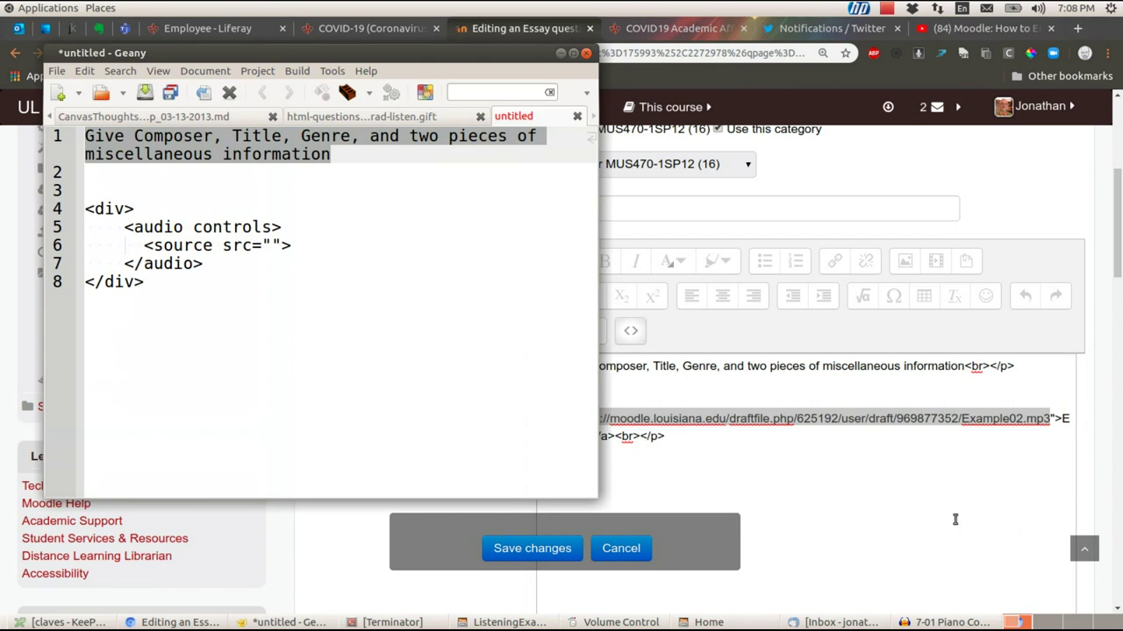
click(210, 275)
key(shift+Up)
key(shift+Up)
key(shift+Up)
key(shift+Up)
key(shift+Up)
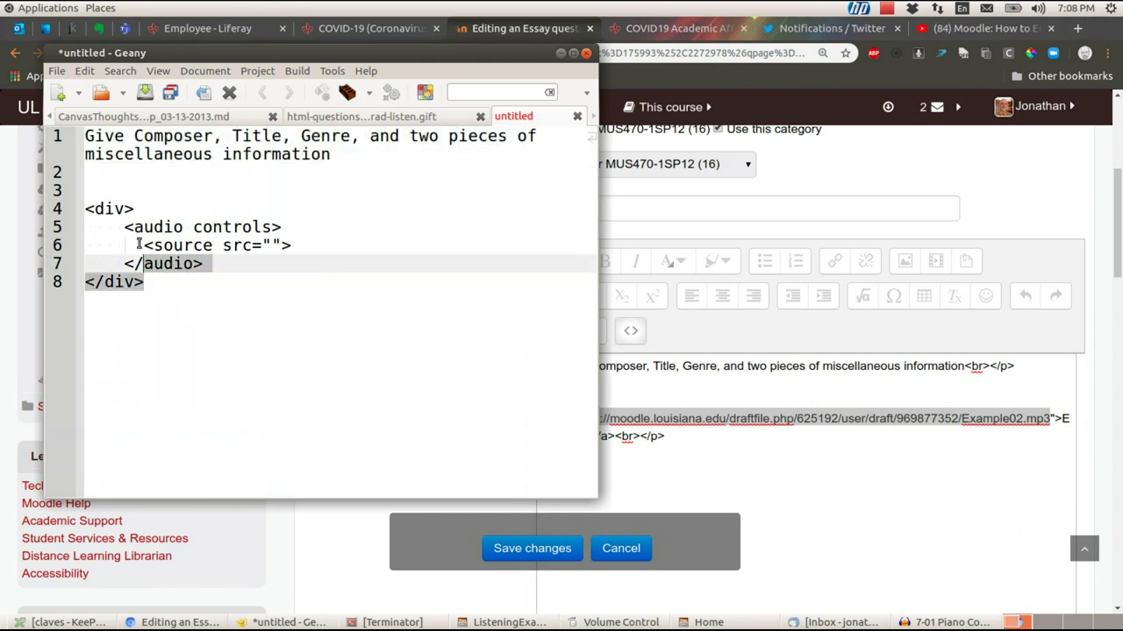
key(Right)
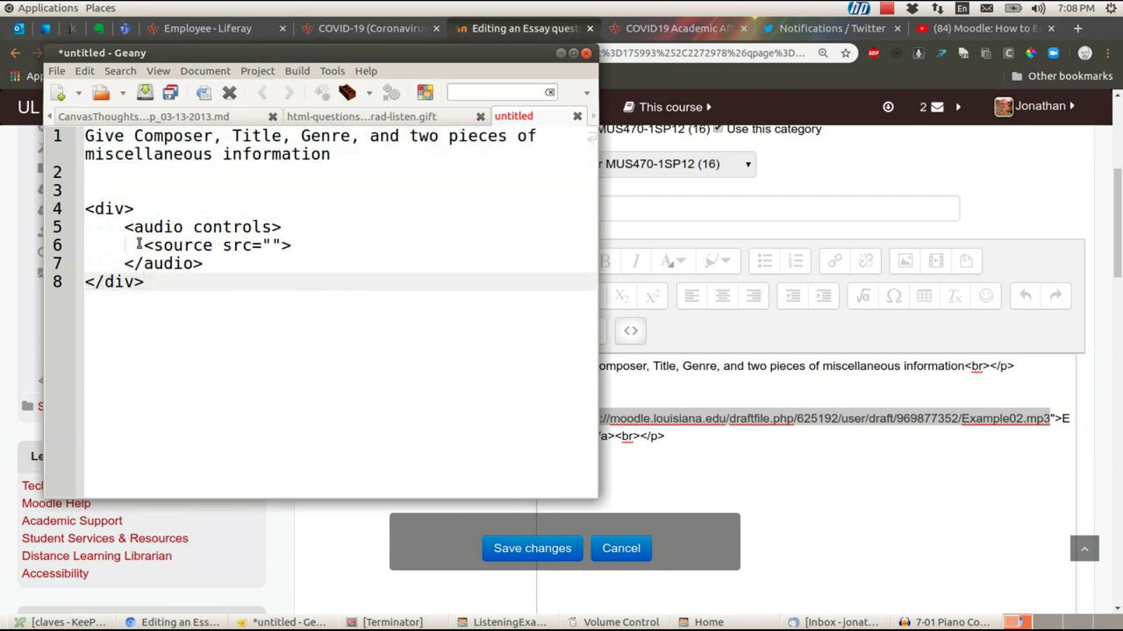
shift+click(86, 208)
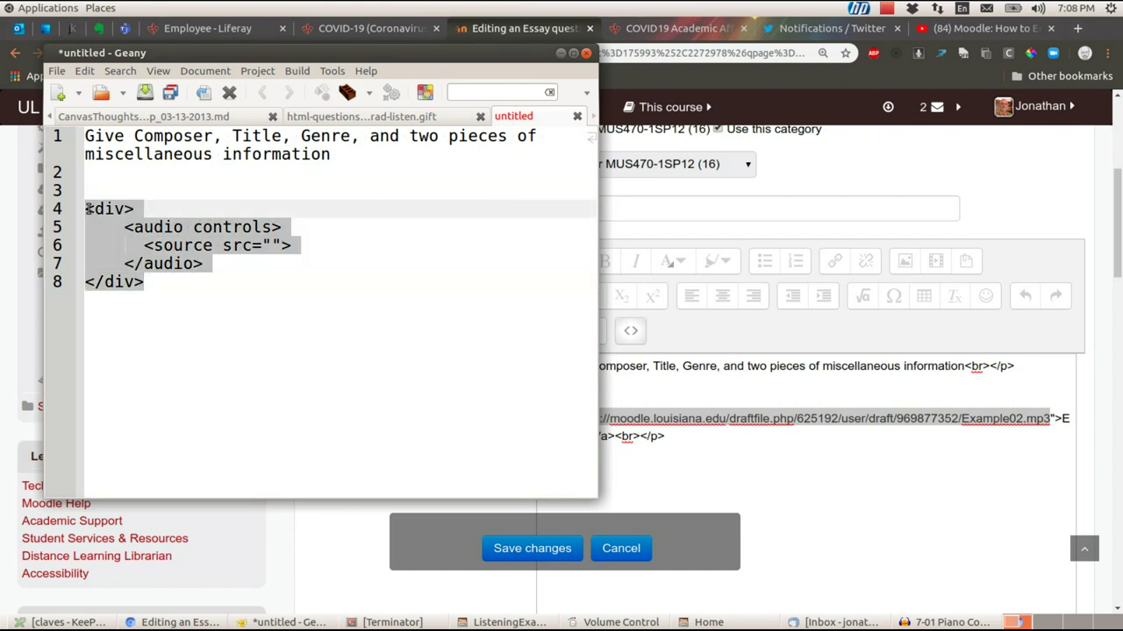
click(272, 246)
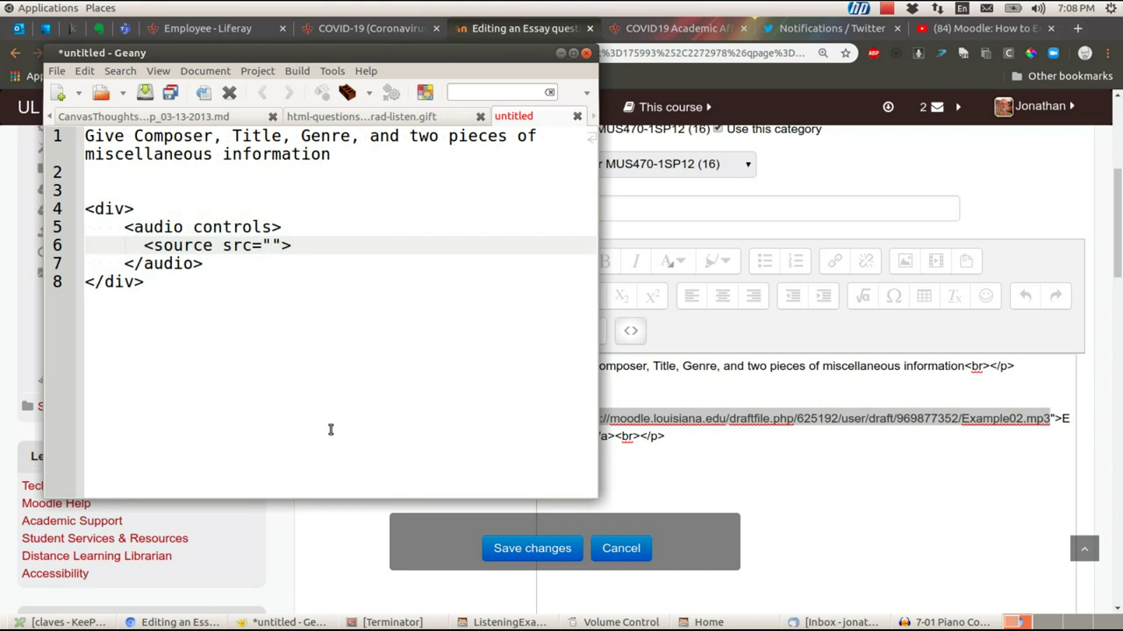
key(ctrl+v)
Step: Select the whole div audio block, lines 4–8, for copying
key(End)
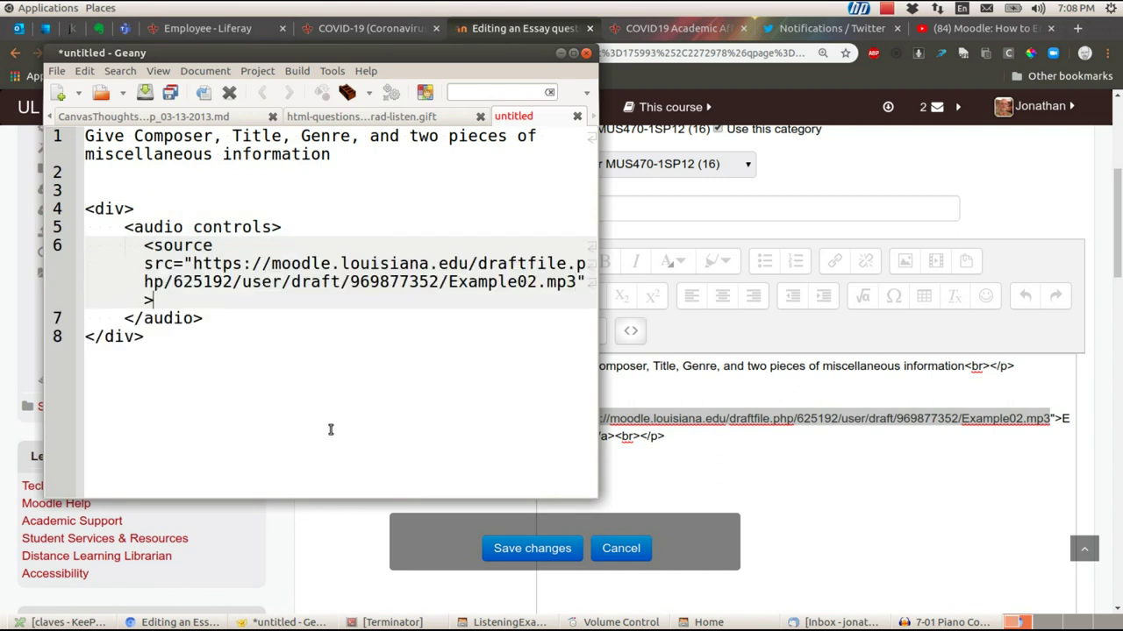
key(Down)
key(Down)
key(shift+Up)
key(shift+Up)
key(shift+Up)
key(shift+Up)
key(shift+Up)
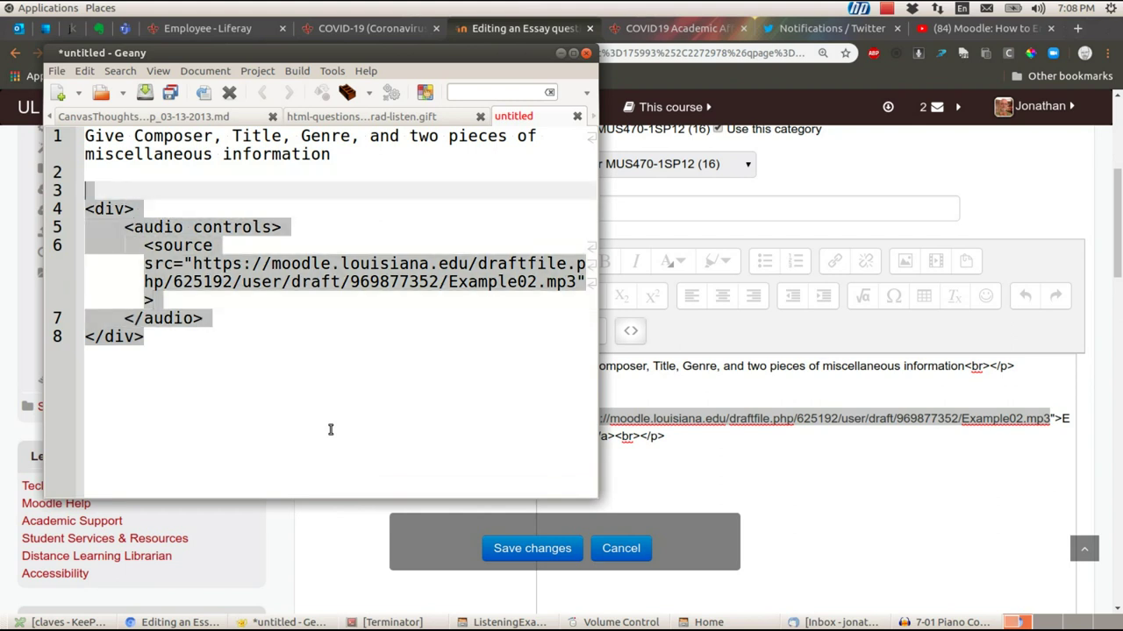
key(shift+Down)
key(ctrl+c)
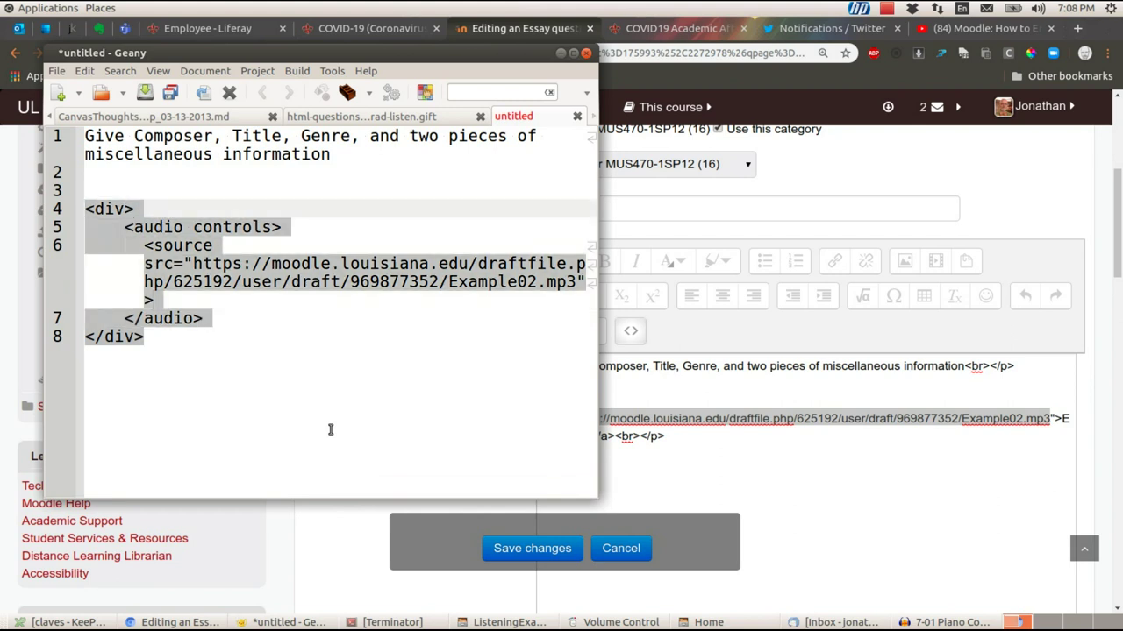
Step: Replace the Example 2 link paragraph in the HTML with the pasted div audio block
click(692, 413)
click(682, 430)
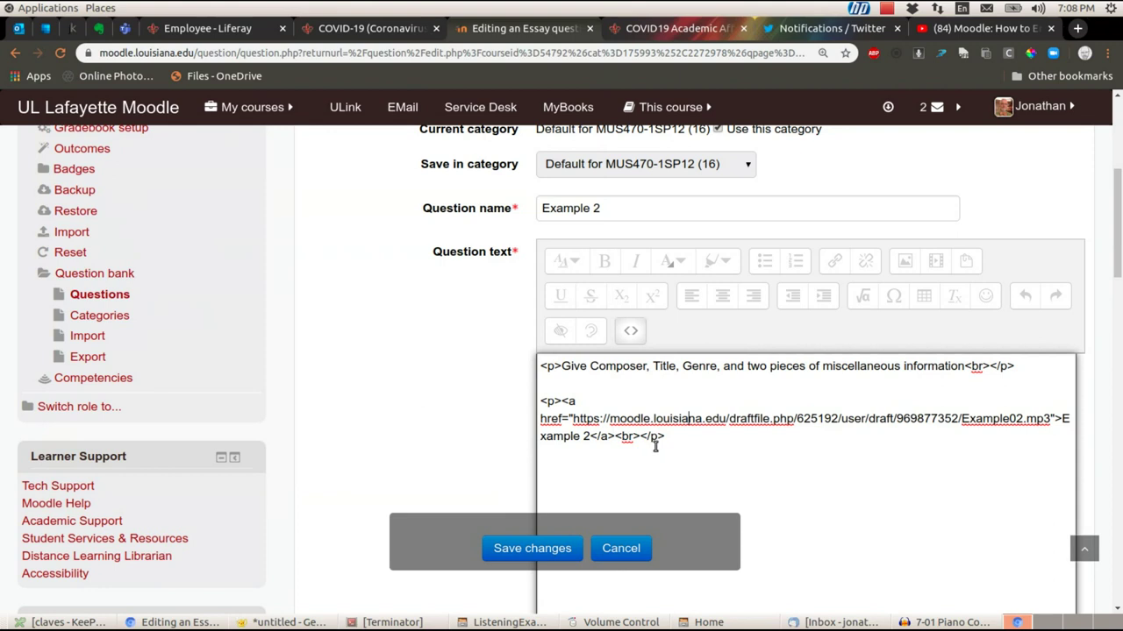
drag(667, 439, 526, 401)
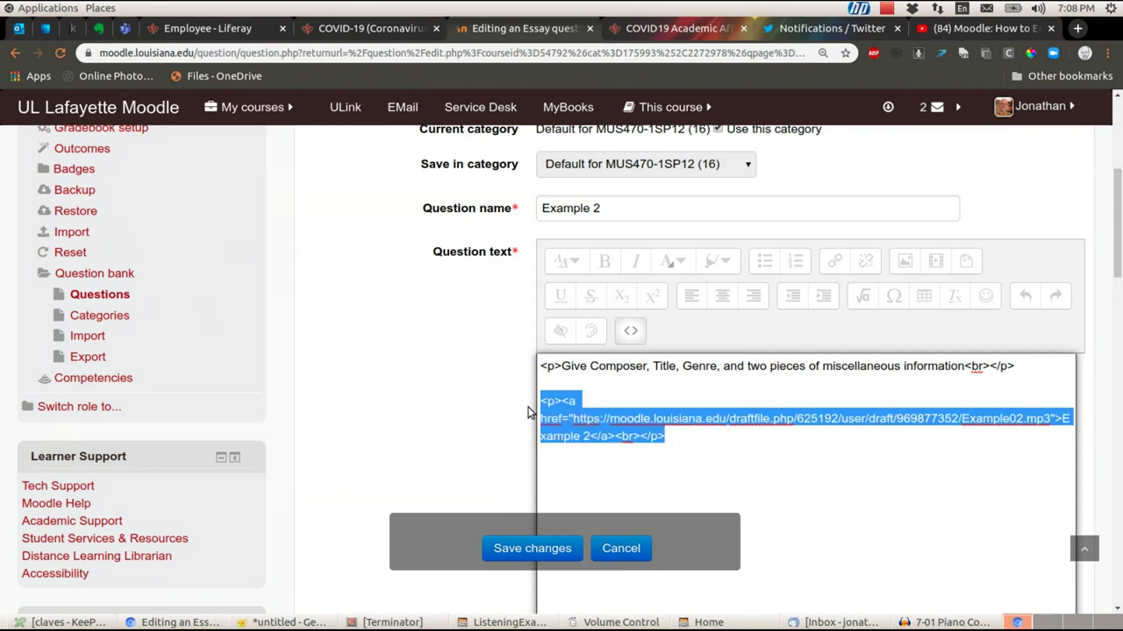
key(BackSpace)
key(ctrl+v)
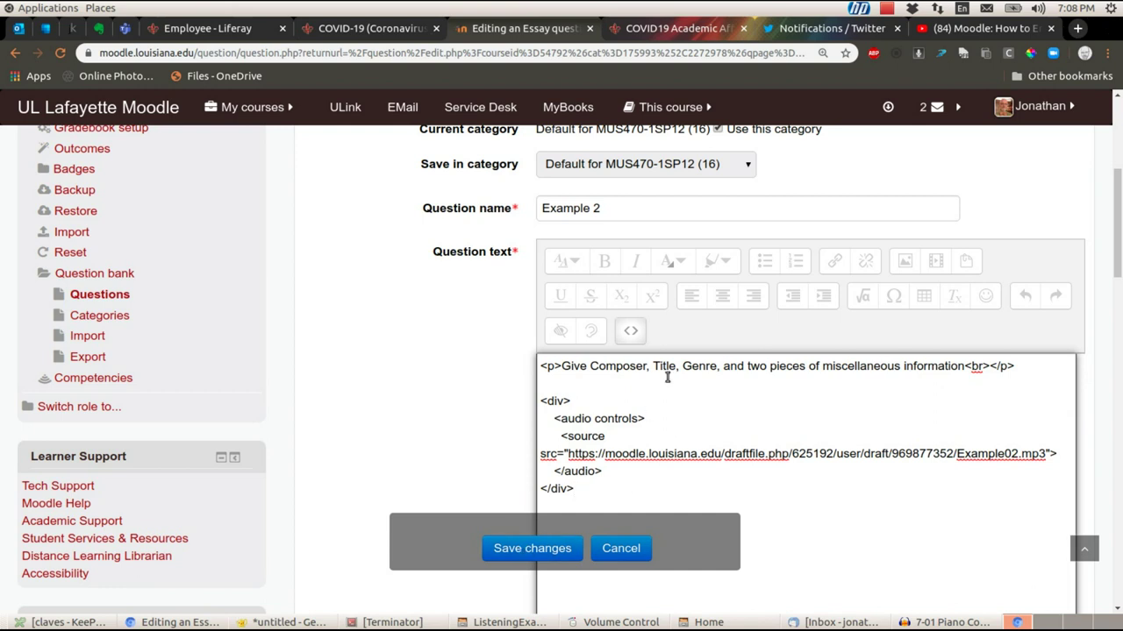
Step: Return to formatted view and test the embedded Example02.mp3 player with play and pause
click(632, 331)
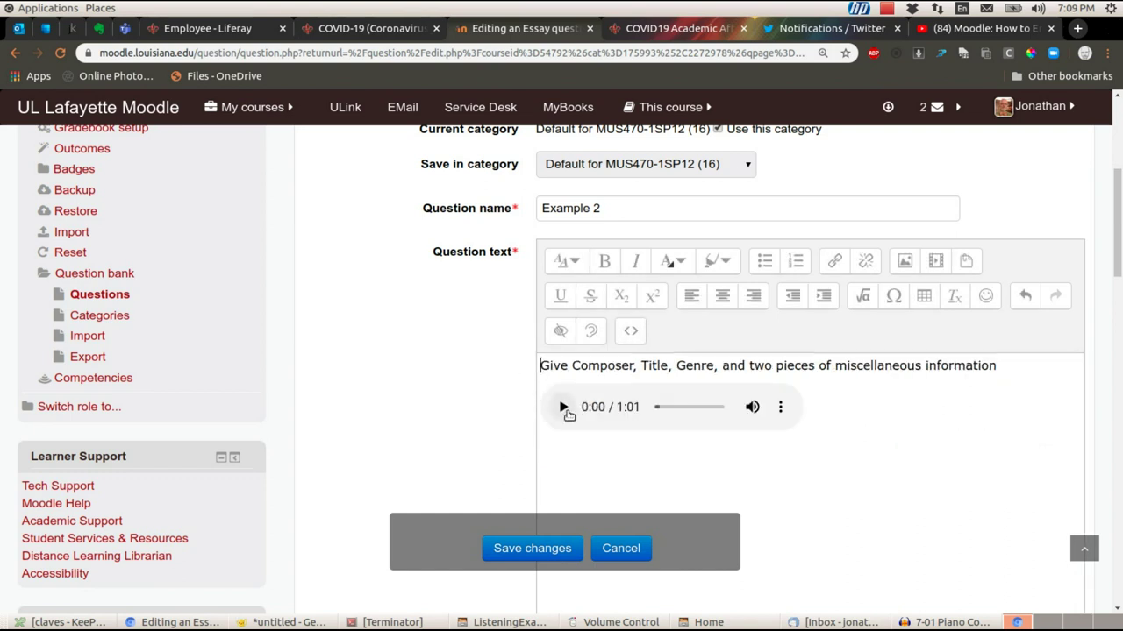
click(564, 407)
click(564, 408)
Step: Save the edited Example 2 question and return to the question bank list
click(519, 551)
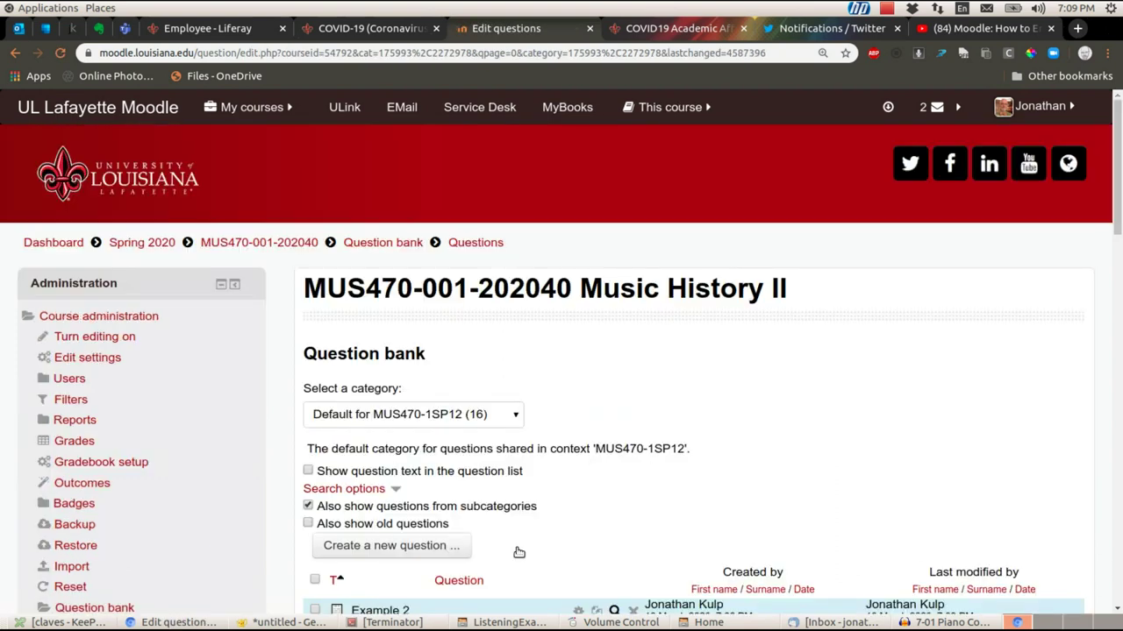
scroll(614, 498, down, 5)
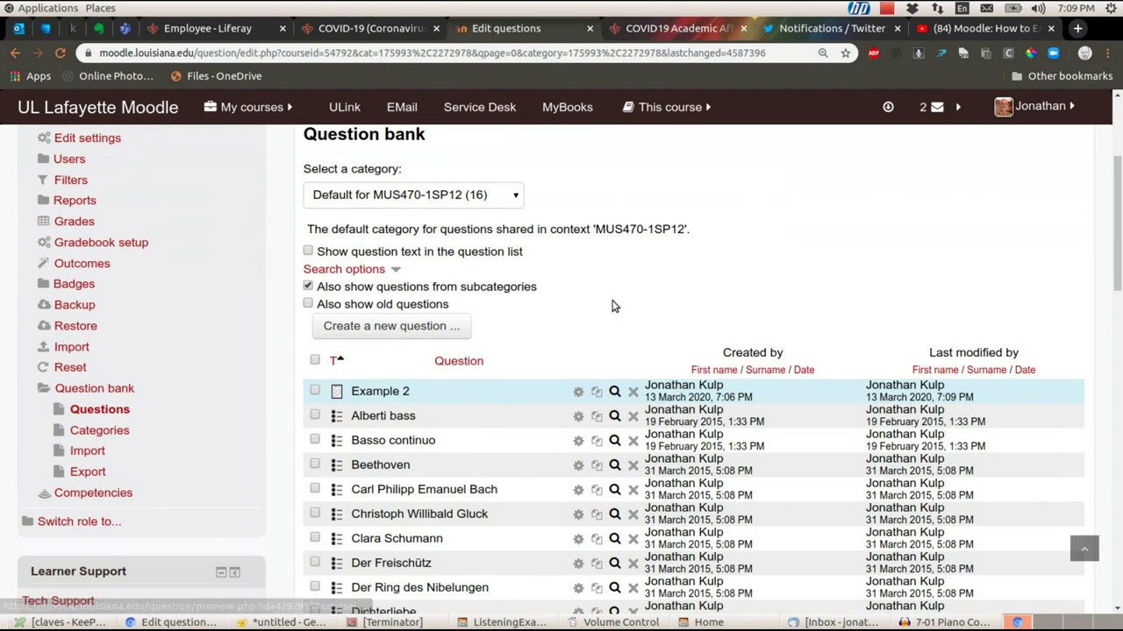
click(887, 11)
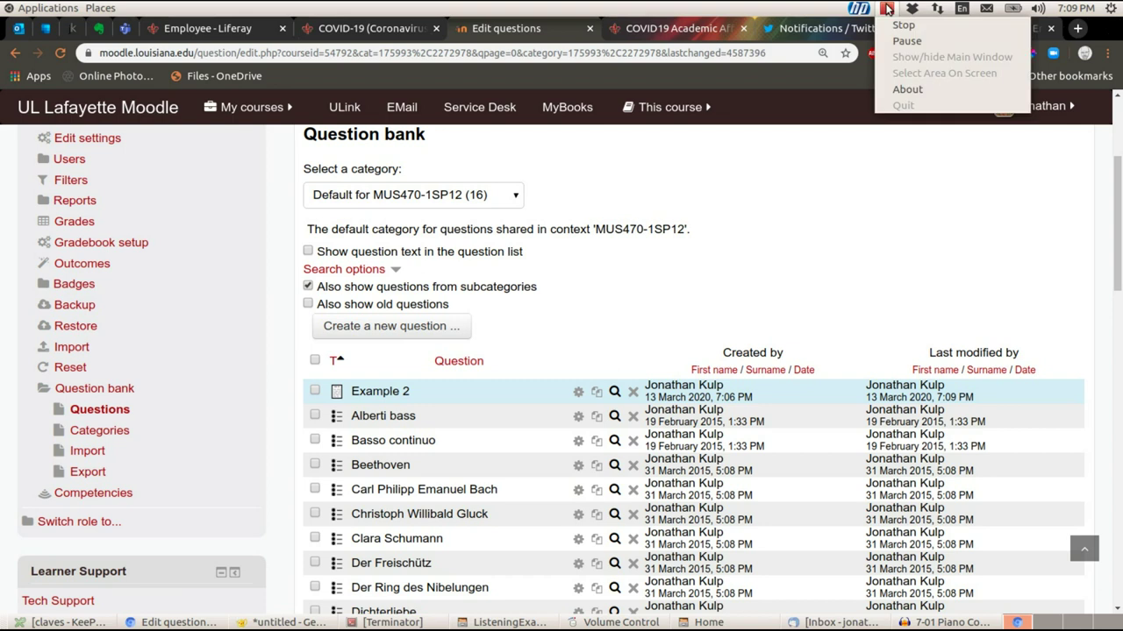